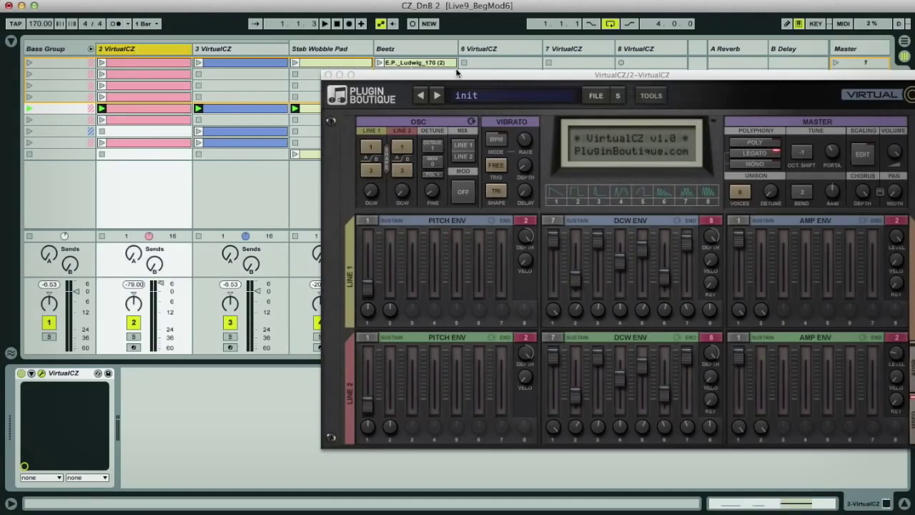
# Step: Move the VirtualCZ window aside and start session playback with Space
pyautogui.moveTo(580, 81); pyautogui.dragTo(443, 71)
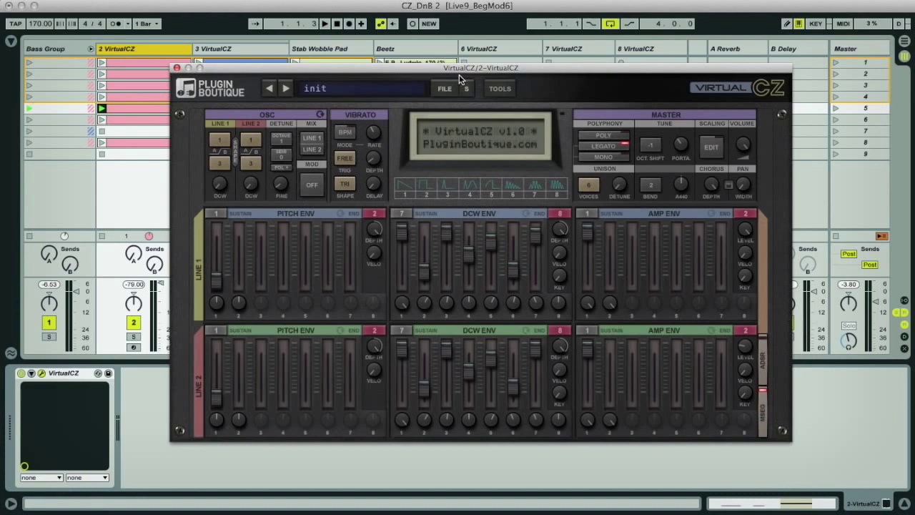
pyautogui.click(541, 5)
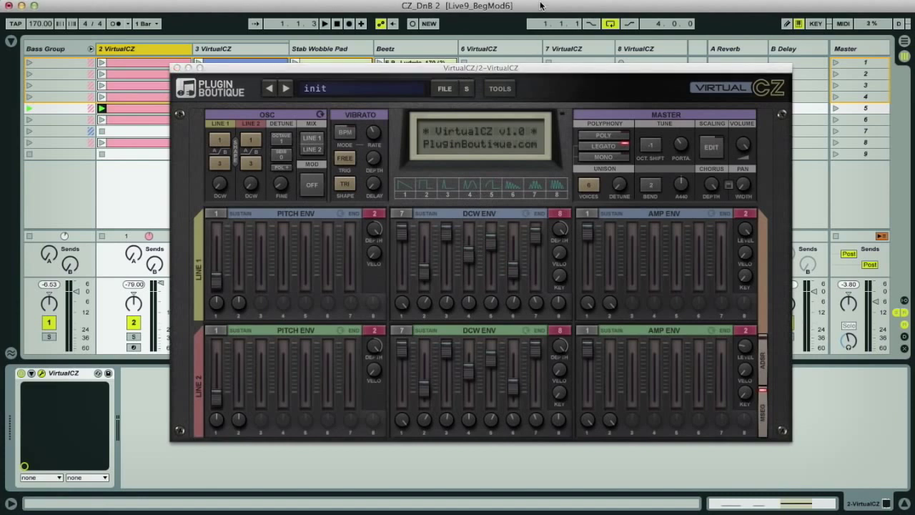
pyautogui.press('space')
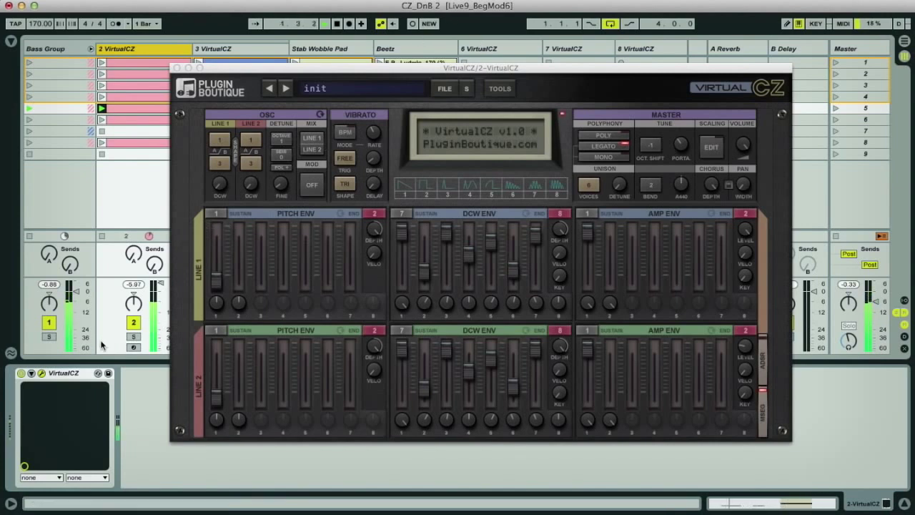
# Step: Solo the Bass Group and select the 2 and 3 VirtualCZ tracks in turn
pyautogui.click(48, 336)
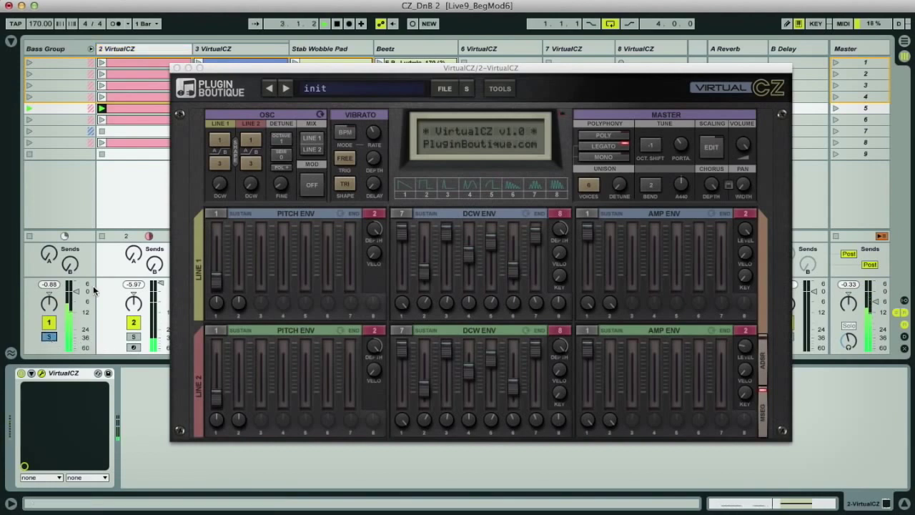
pyautogui.click(63, 53)
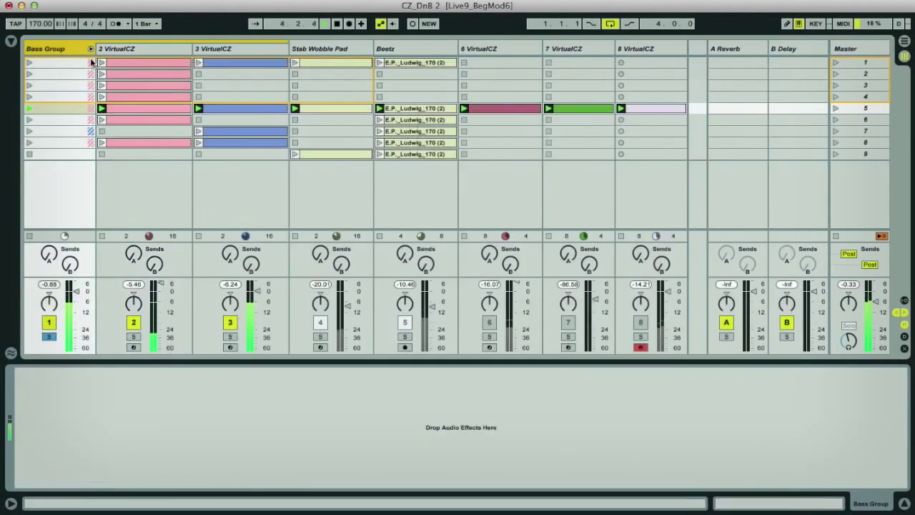
pyautogui.click(146, 50)
pyautogui.click(229, 48)
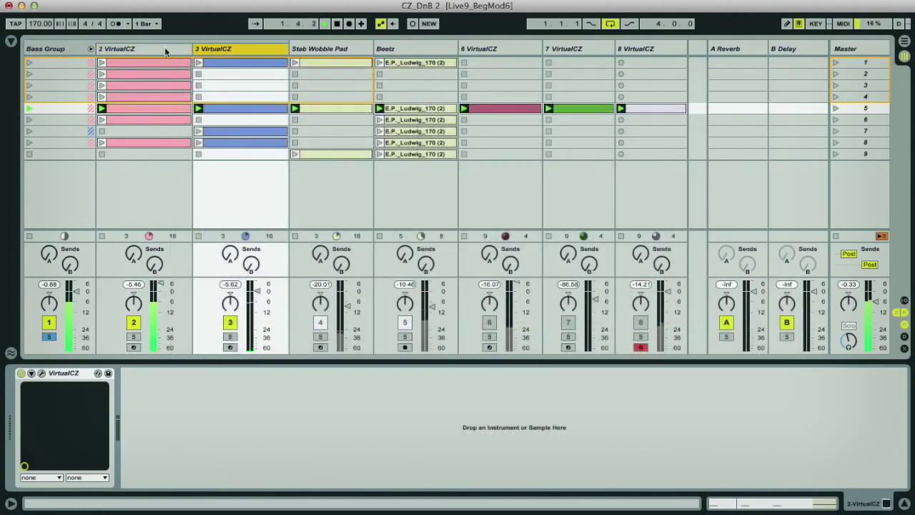
pyautogui.click(164, 47)
pyautogui.click(225, 50)
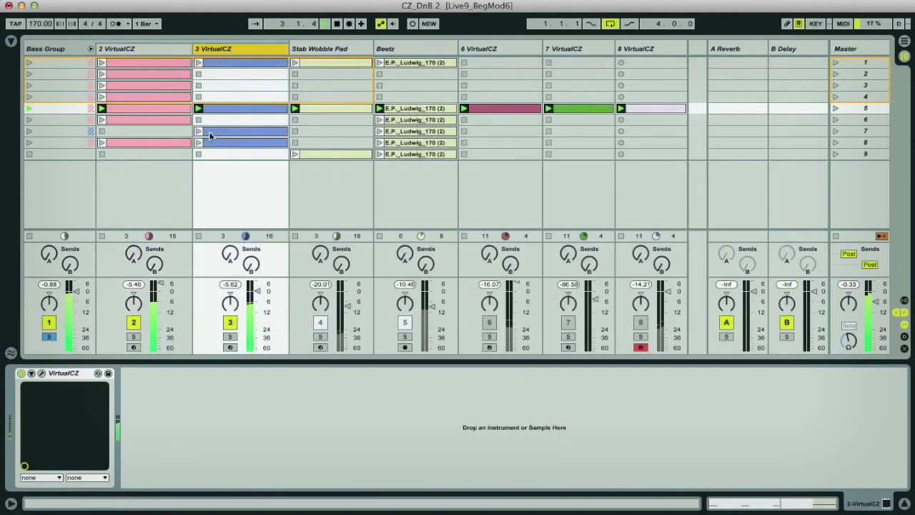
# Step: Audition scenes 6 and 7, unsolo the Bass Group, then play scenes 6 and 8
pyautogui.click(835, 119)
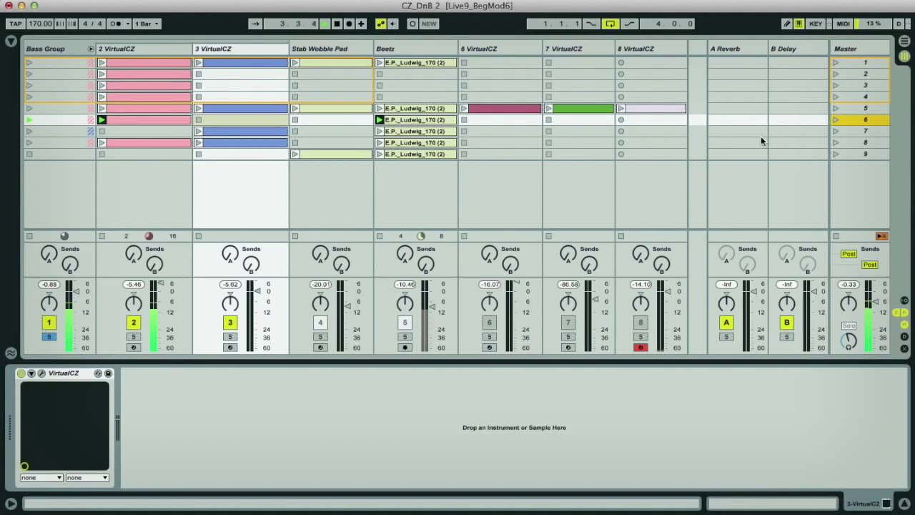
pyautogui.click(834, 131)
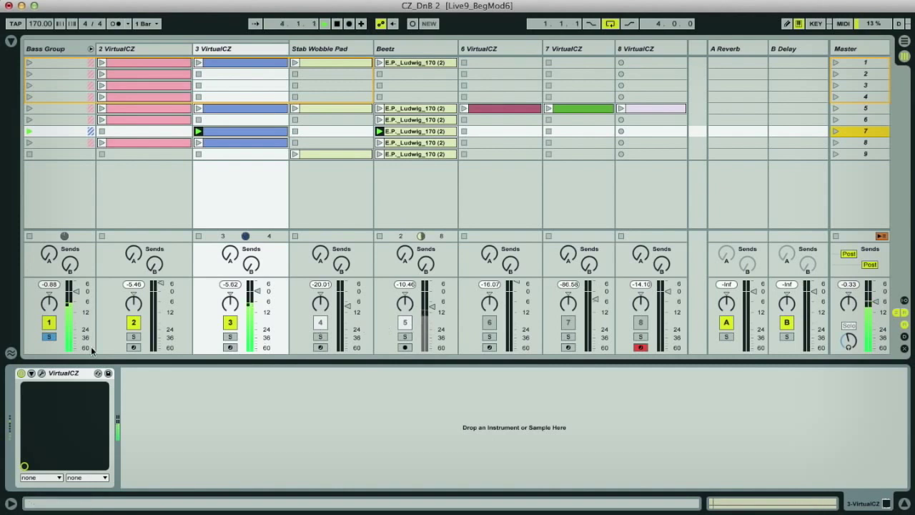
pyautogui.click(50, 338)
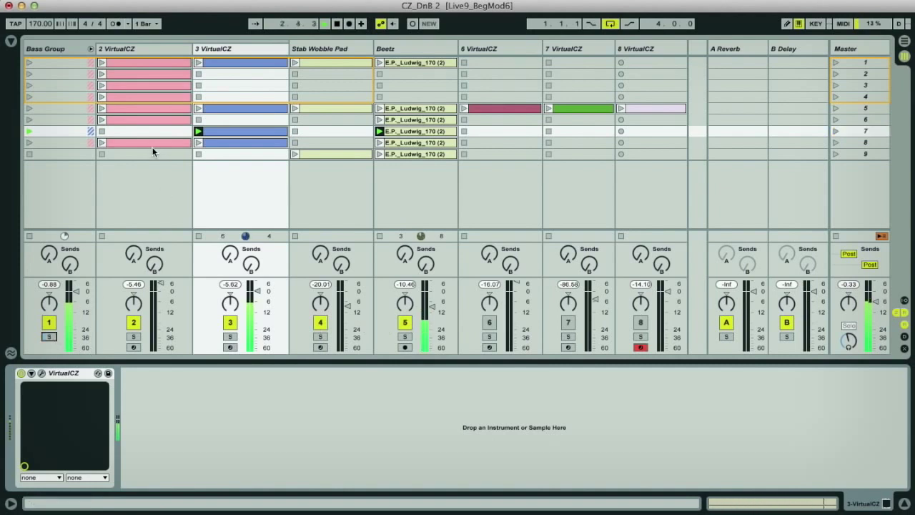
pyautogui.click(834, 119)
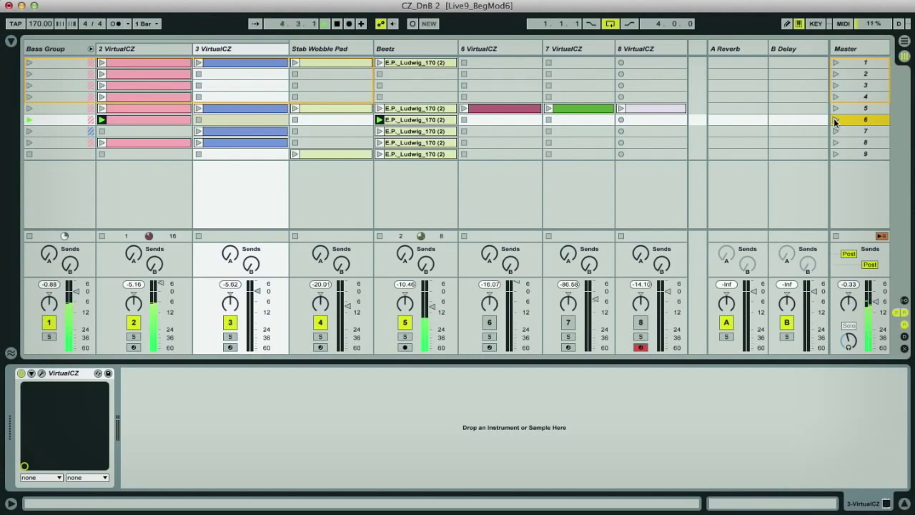
pyautogui.click(862, 145)
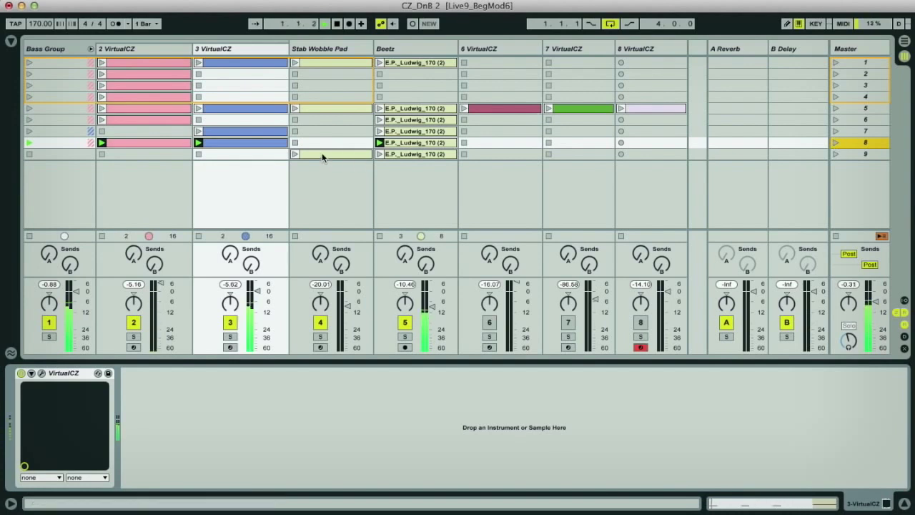
pyautogui.click(218, 49)
# Step: Open the 2 VirtualCZ synth editor and launch scene 9
pyautogui.click(225, 48)
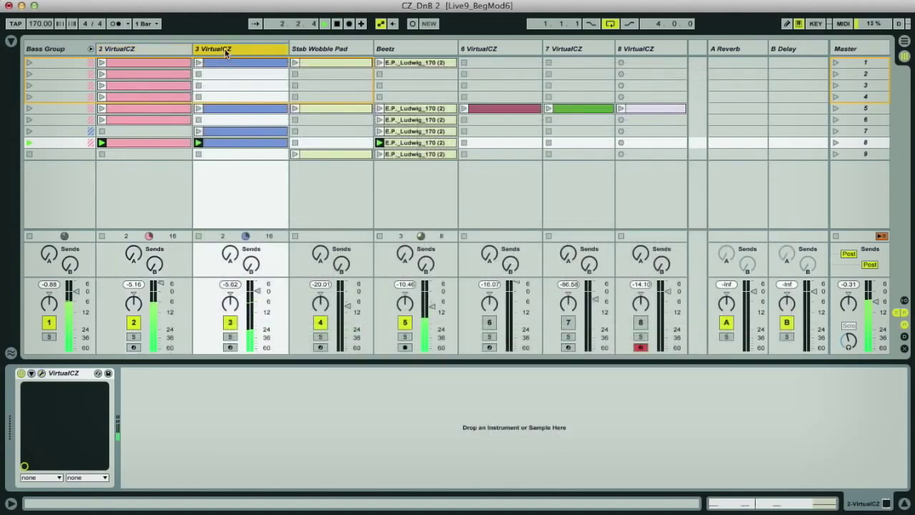
pyautogui.click(165, 46)
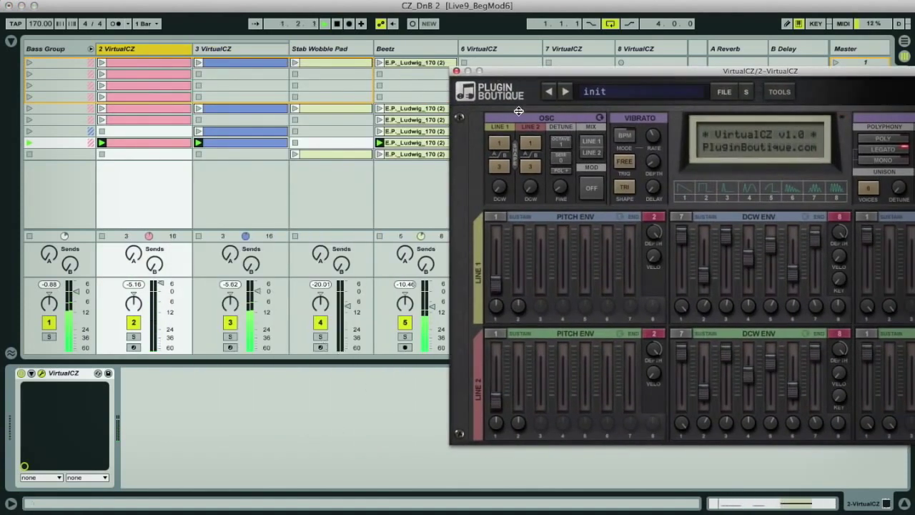
pyautogui.moveTo(523, 76); pyautogui.dragTo(435, 331)
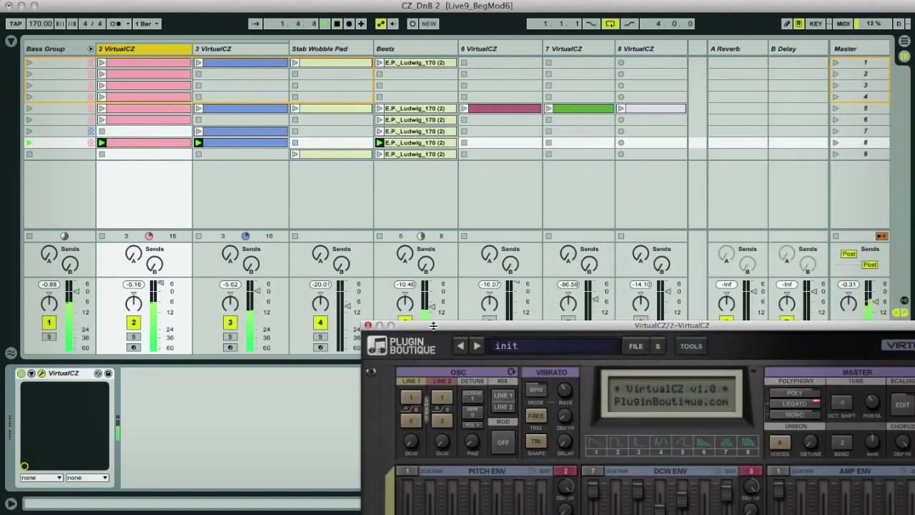
pyautogui.click(835, 153)
pyautogui.moveTo(411, 327); pyautogui.dragTo(461, 93)
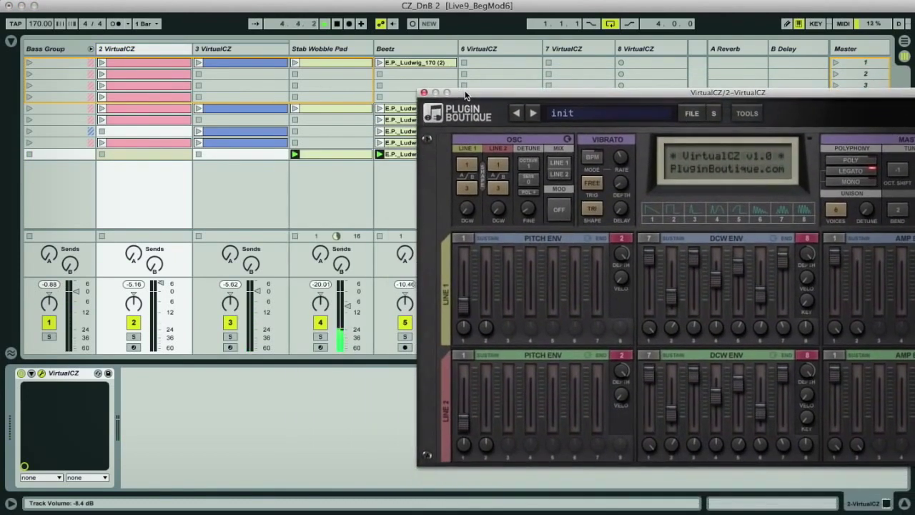
# Step: Solo and unsolo the Stab Wobble Pad, then launch scene 5
pyautogui.click(321, 50)
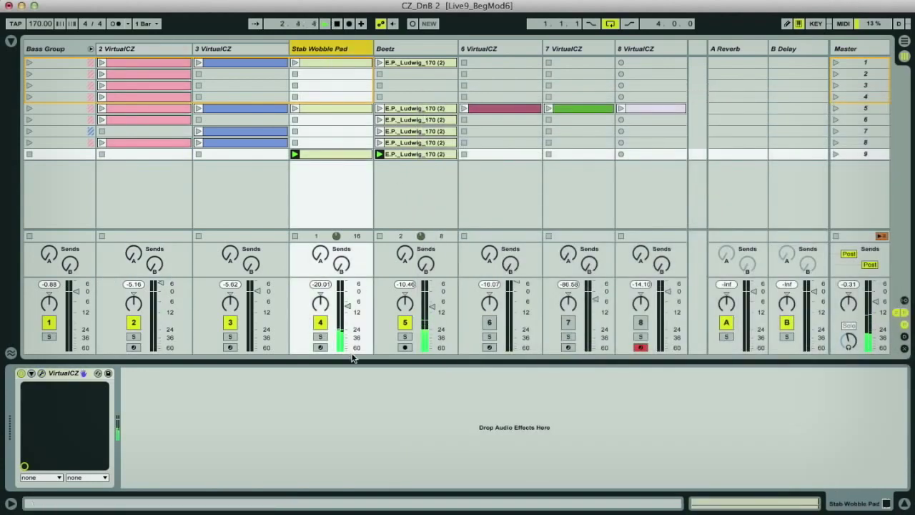
pyautogui.click(319, 336)
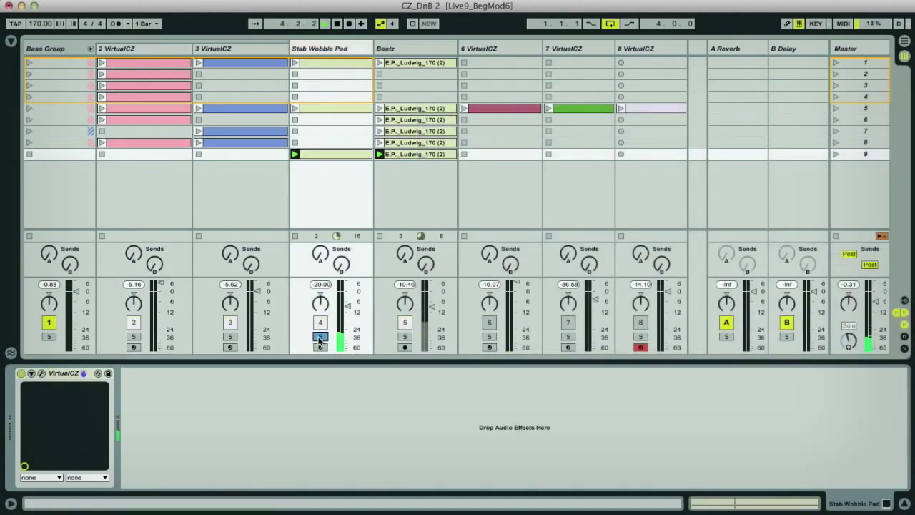
pyautogui.click(319, 337)
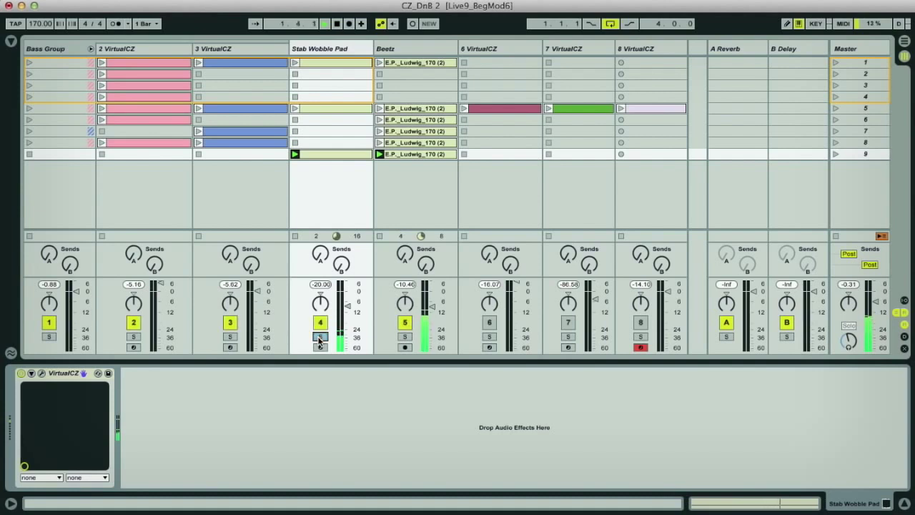
pyautogui.click(836, 109)
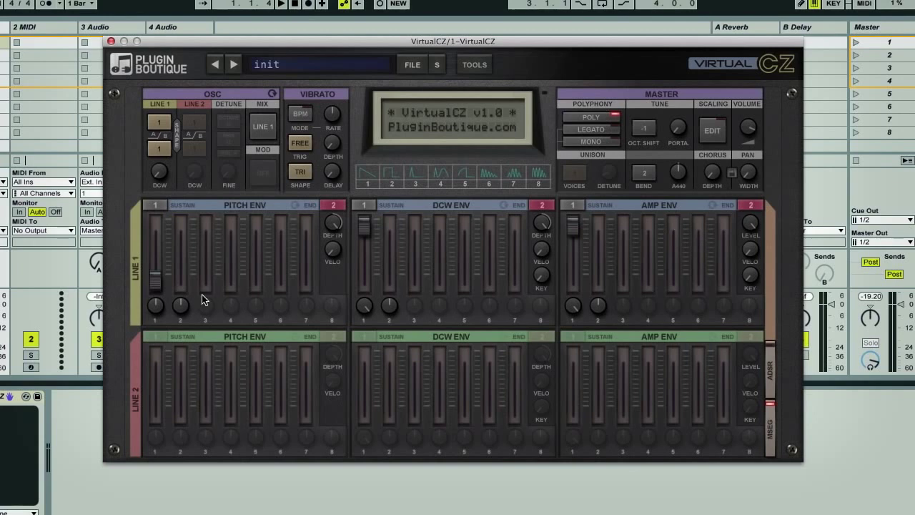
# Step: Try DblSine, Reso1 and Pulse on Line 1, settling on DblSine for both shapes
pyautogui.click(152, 127)
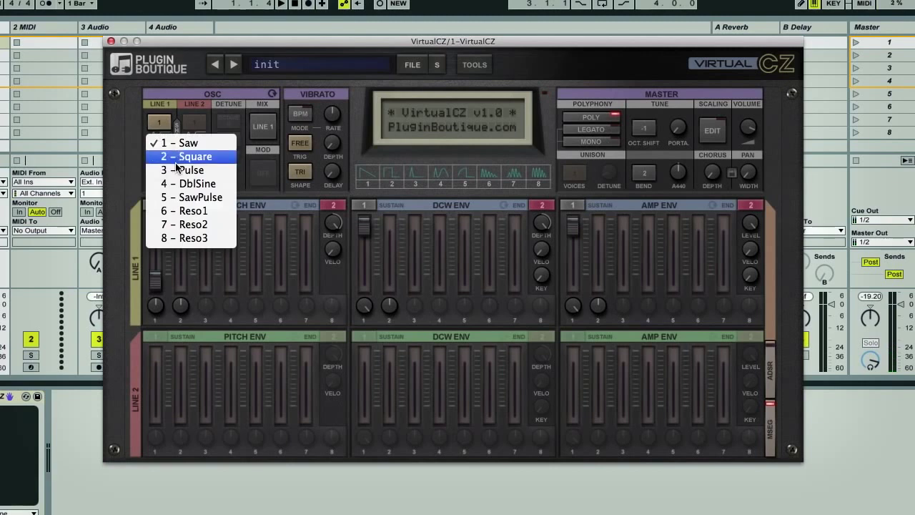
pyautogui.click(171, 183)
pyautogui.click(163, 131)
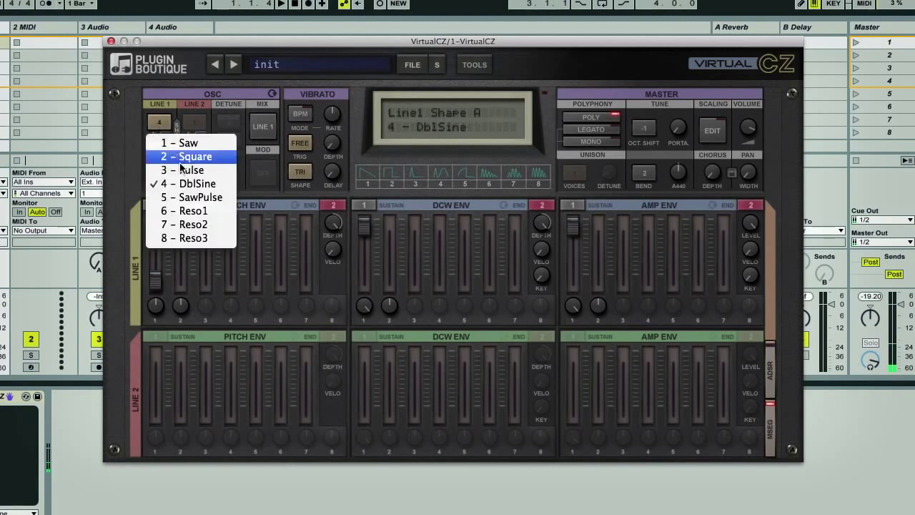
pyautogui.click(187, 217)
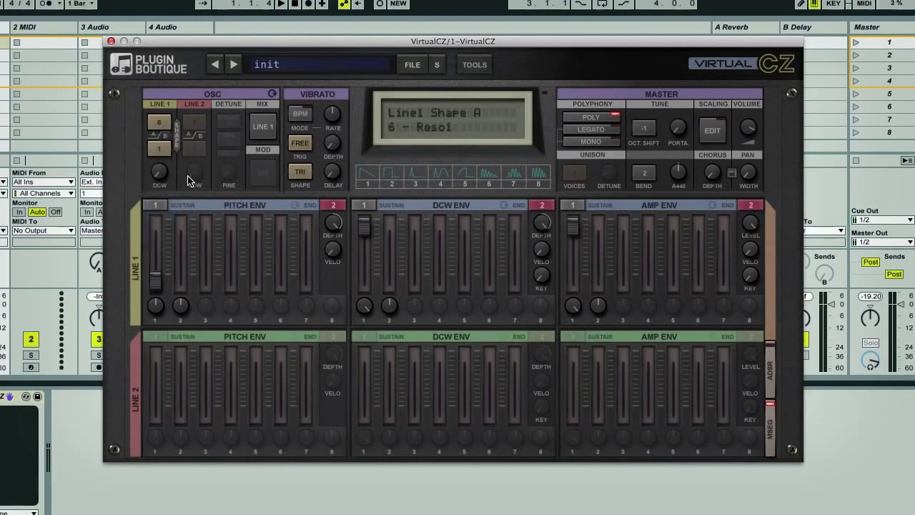
pyautogui.click(160, 140)
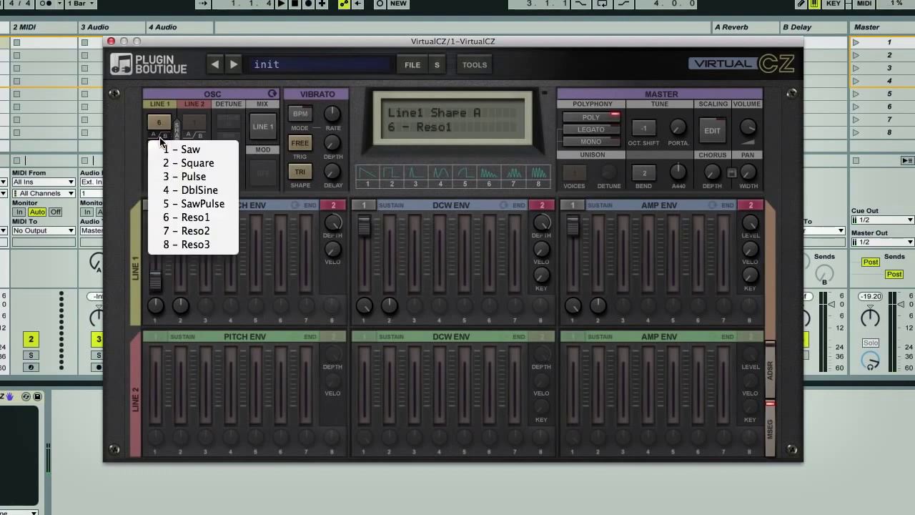
pyautogui.click(183, 176)
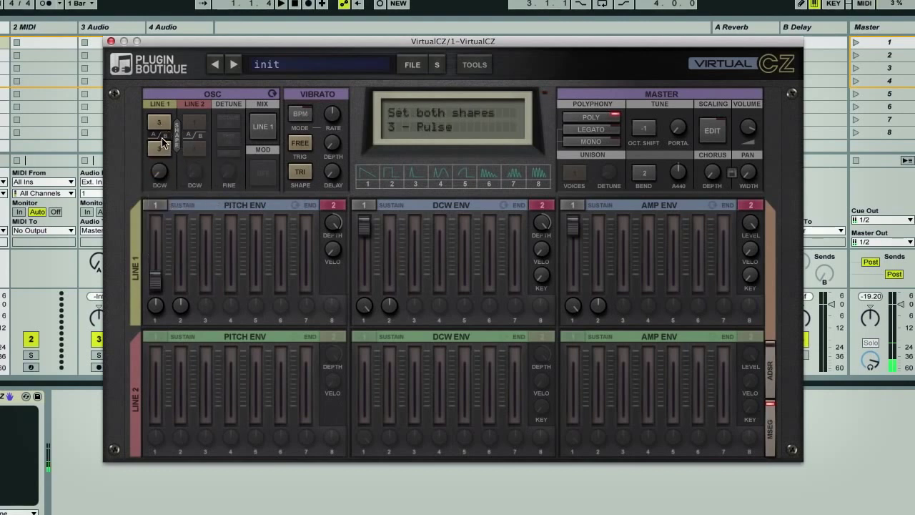
pyautogui.click(163, 140)
pyautogui.click(187, 195)
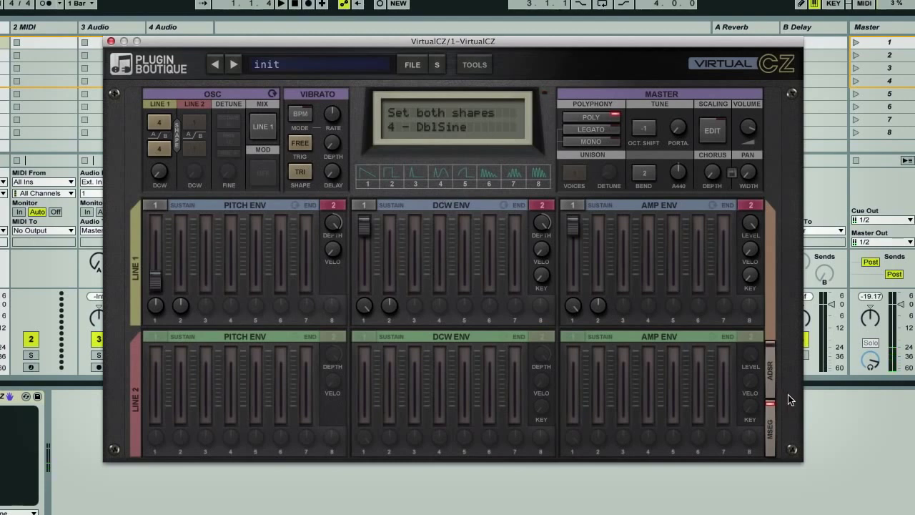
# Step: In ADSR view, set the Line 1 DCW decay to 5.60 s and attack to 826 ms
pyautogui.click(771, 379)
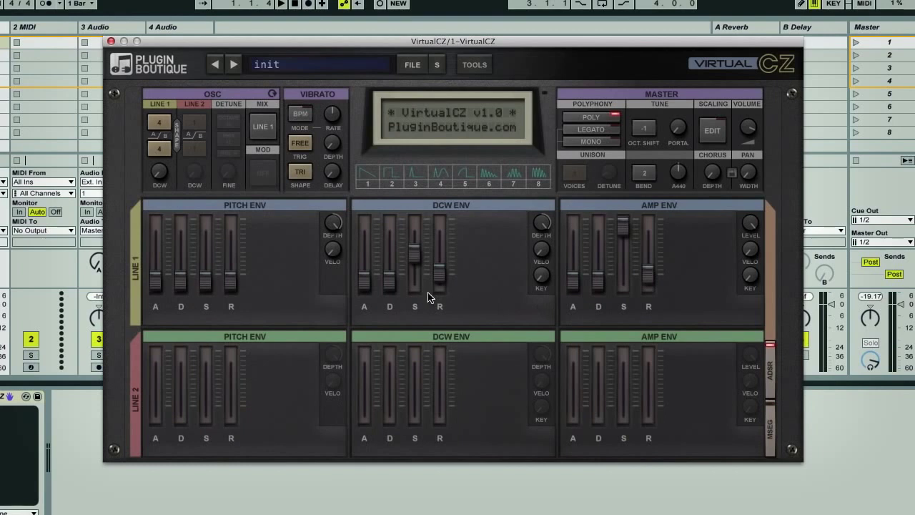
pyautogui.click(415, 272)
pyautogui.moveTo(391, 295); pyautogui.dragTo(365, 276)
pyautogui.click(388, 258)
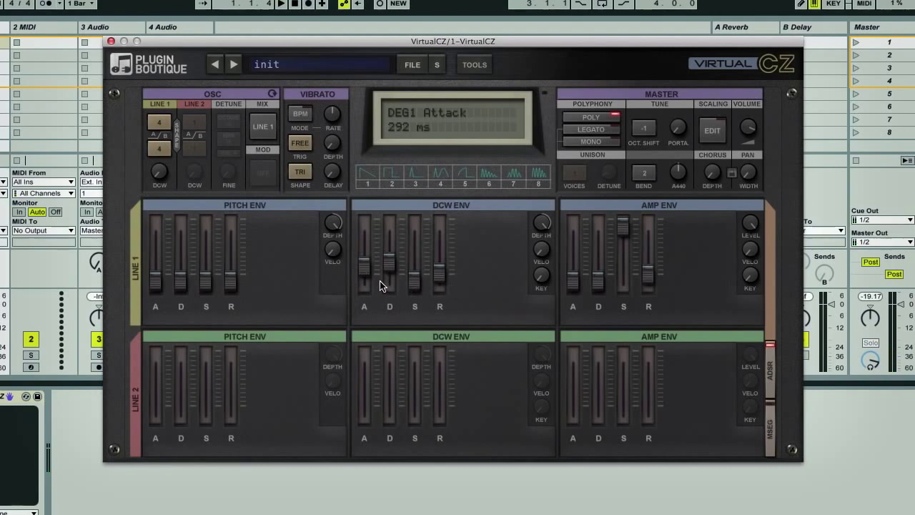
pyautogui.moveTo(363, 272); pyautogui.dragTo(441, 260)
pyautogui.click(388, 266)
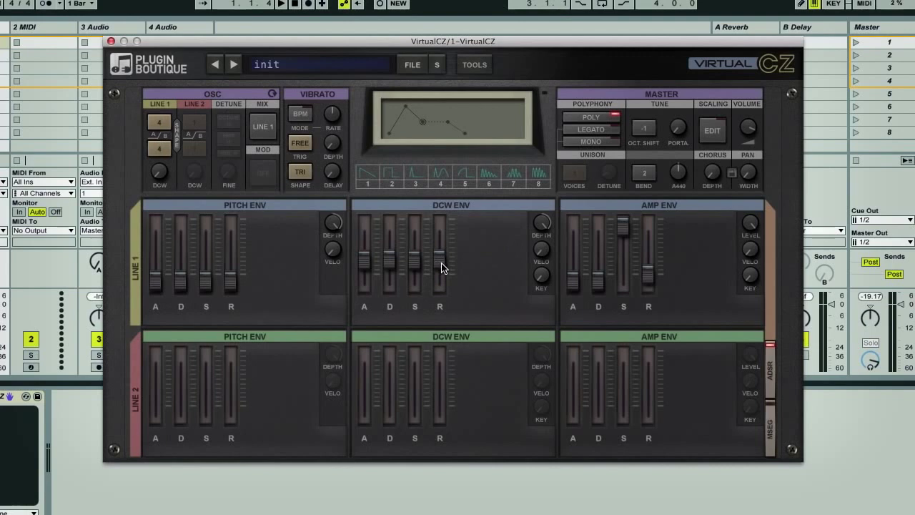
# Step: Copy the DCW envelope onto the amp envelope and raise the DCW release to 960 ms
pyautogui.rightClick(450, 201)
pyautogui.click(458, 215)
pyautogui.rightClick(658, 211)
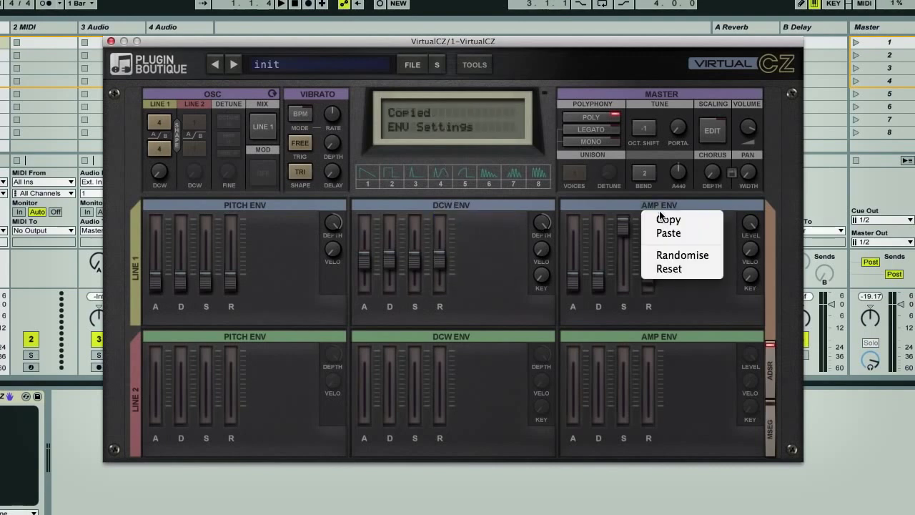
pyautogui.click(668, 233)
pyautogui.moveTo(438, 259); pyautogui.dragTo(449, 231)
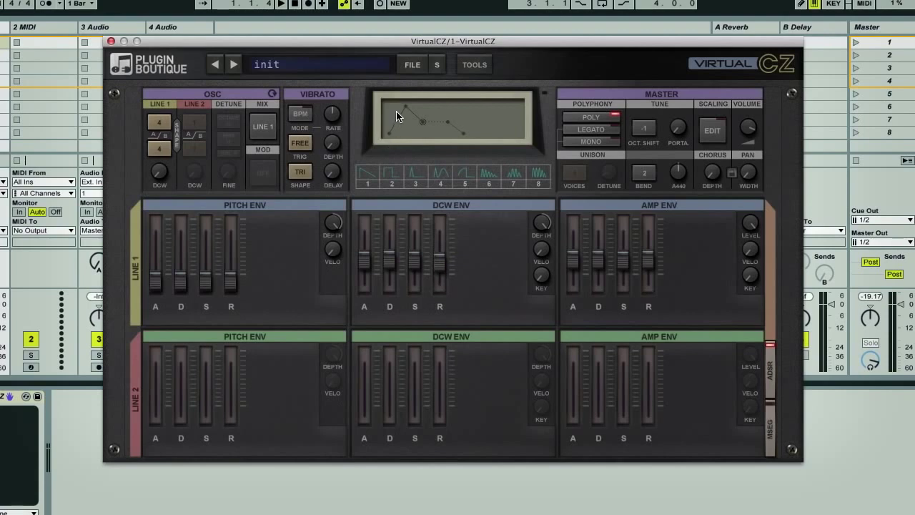
pyautogui.moveTo(447, 268); pyautogui.dragTo(465, 270)
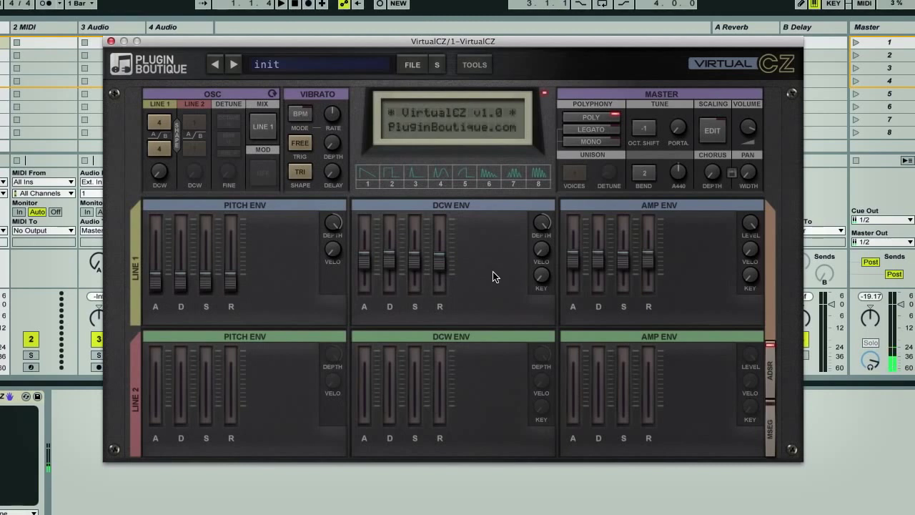
# Step: Switch to MSEG mode, end the DCW envelope at stage 8, and max stages 3, 5, 7
pyautogui.click(769, 429)
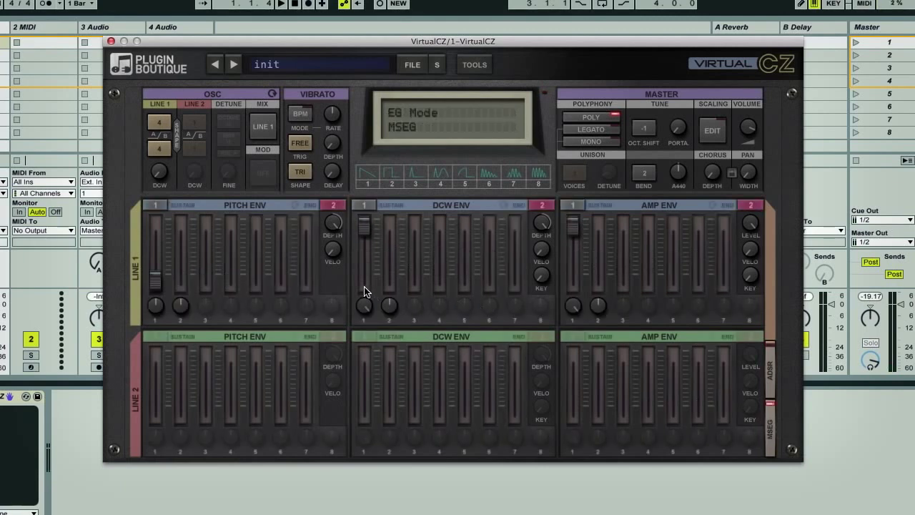
pyautogui.click(541, 205)
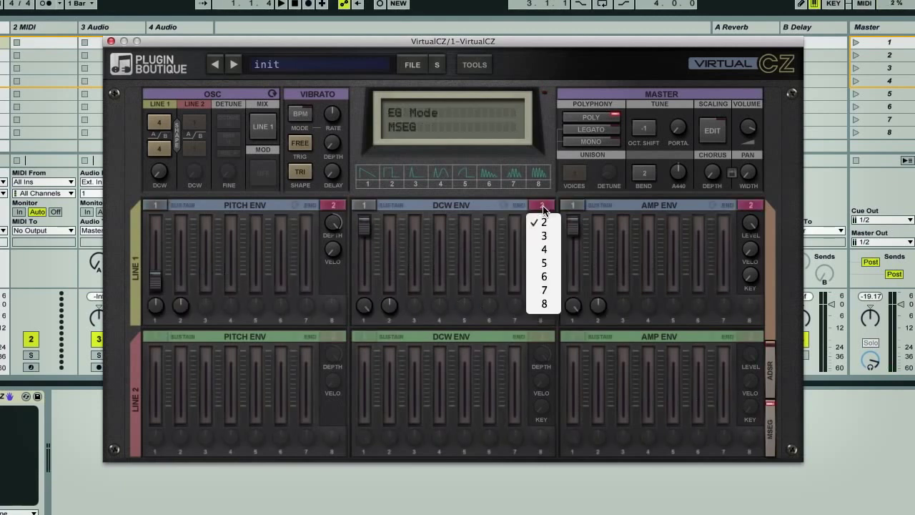
pyautogui.click(543, 303)
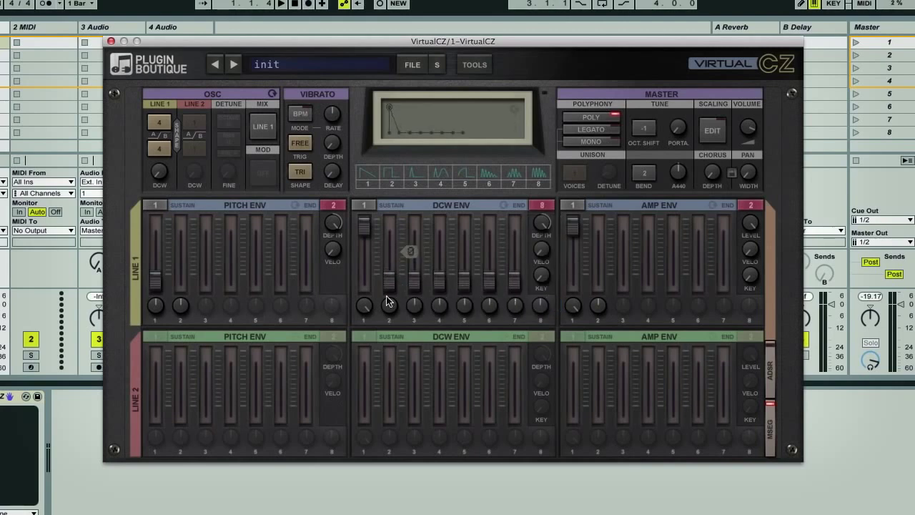
pyautogui.moveTo(414, 292); pyautogui.dragTo(438, 253)
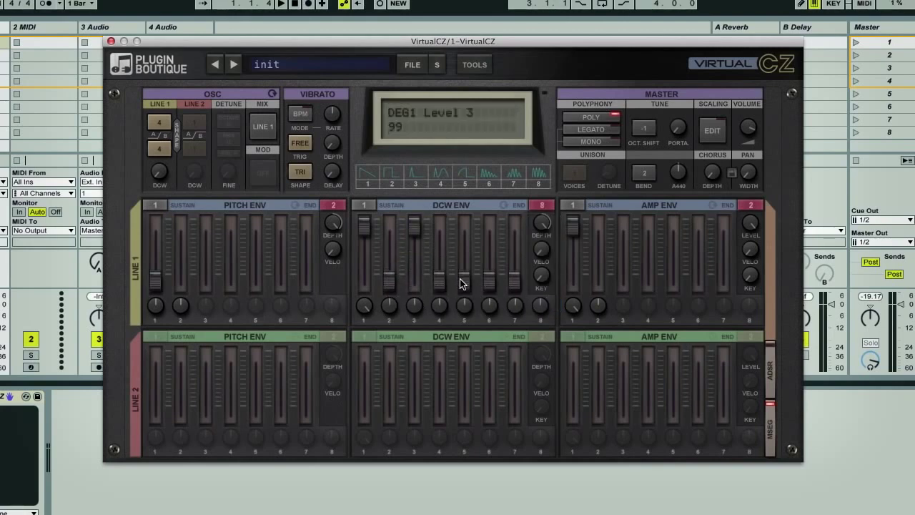
pyautogui.moveTo(465, 282); pyautogui.dragTo(478, 232)
pyautogui.moveTo(517, 280); pyautogui.dragTo(519, 233)
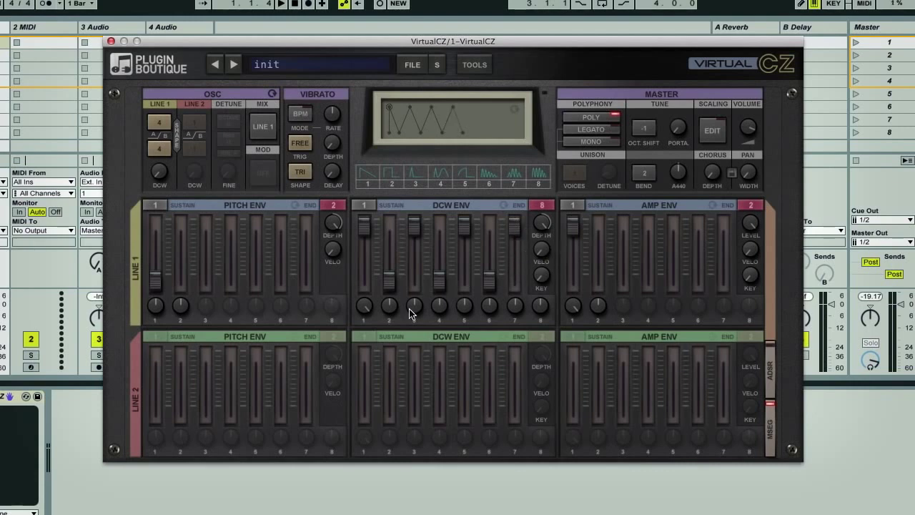
# Step: Adjust the DCW stage 2 rate and set the DCW sustain point to stage 7
pyautogui.moveTo(390, 306)
pyautogui.mouseDown()
pyautogui.moveTo(391, 298)
pyautogui.moveTo(378, 310)
pyautogui.mouseUp()
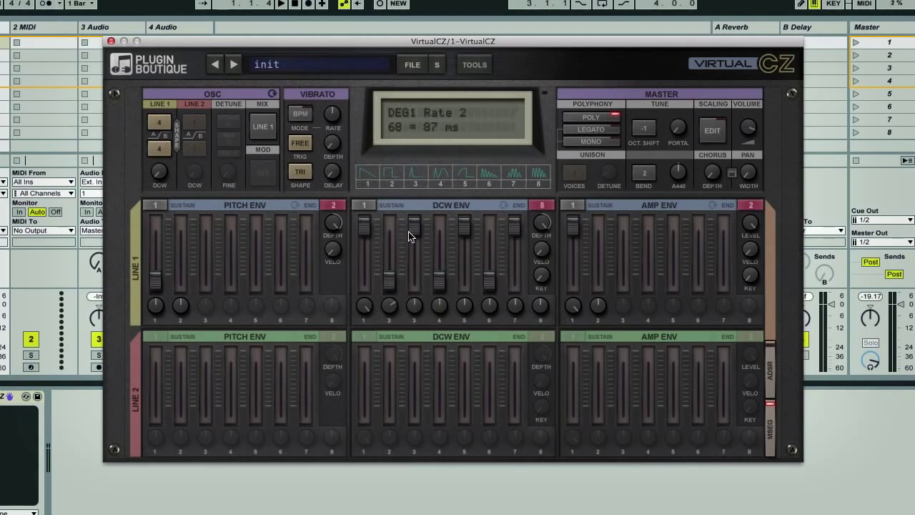
pyautogui.click(365, 206)
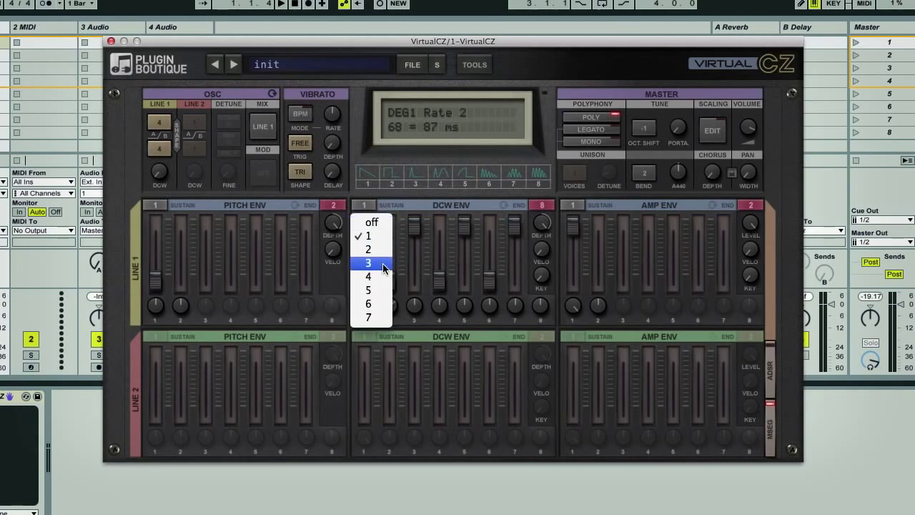
pyautogui.click(377, 318)
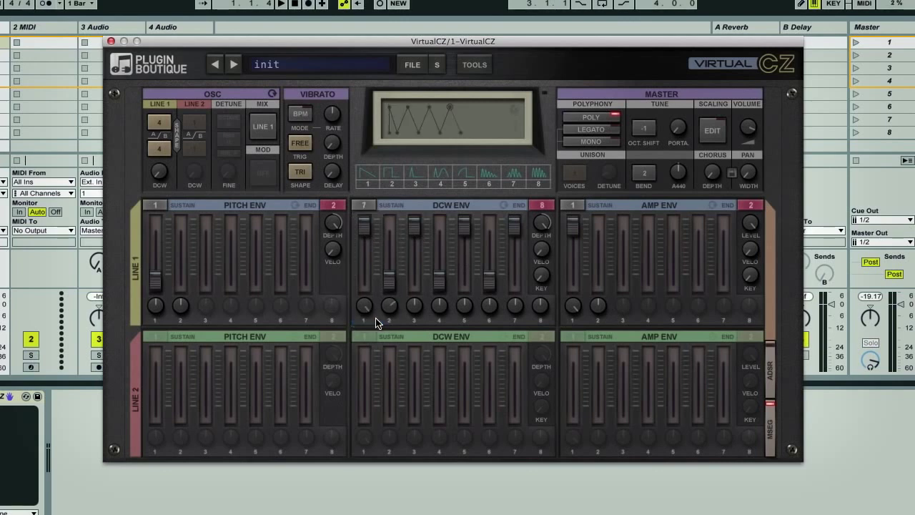
pyautogui.scroll(2, 413, 310)
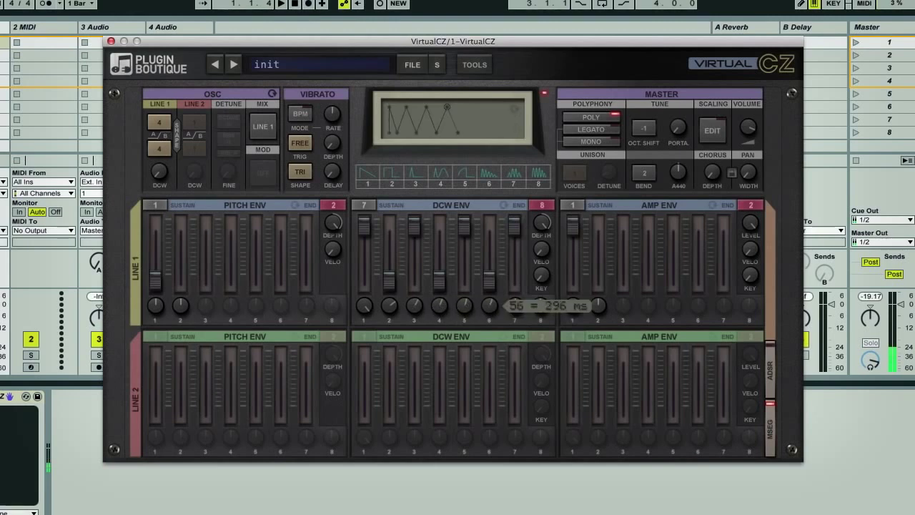
pyautogui.scroll(1, 493, 306)
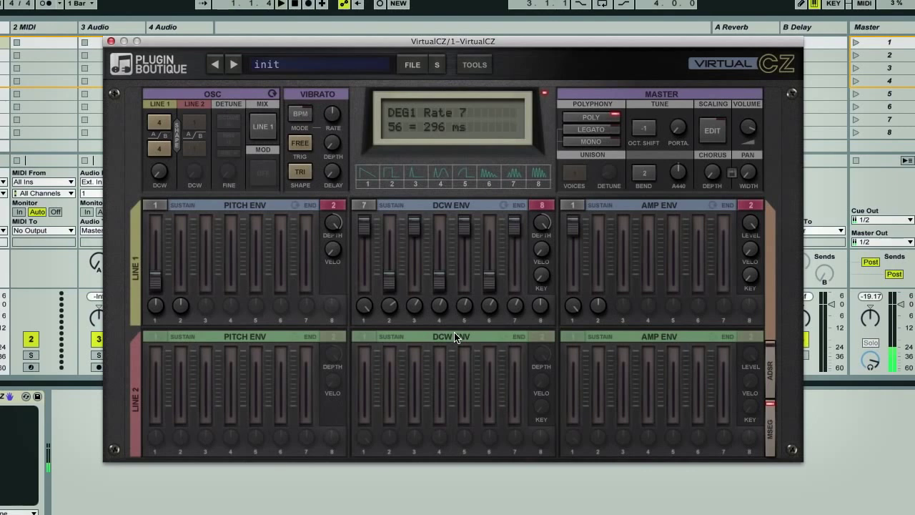
# Step: Turn on DCW looping, raise stages 6 and 4, and slow stage 7 to 6.50 s
pyautogui.click(504, 206)
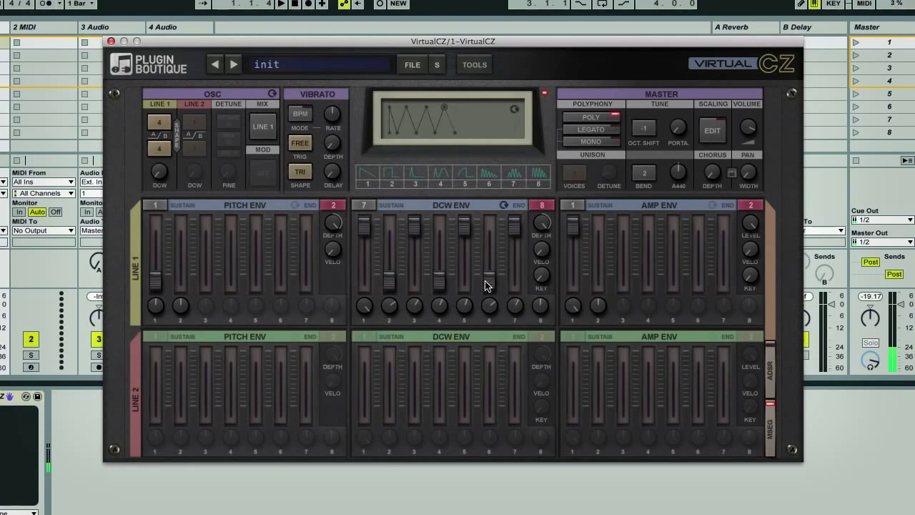
pyautogui.moveTo(486, 283); pyautogui.dragTo(483, 259)
pyautogui.moveTo(439, 278); pyautogui.dragTo(389, 243)
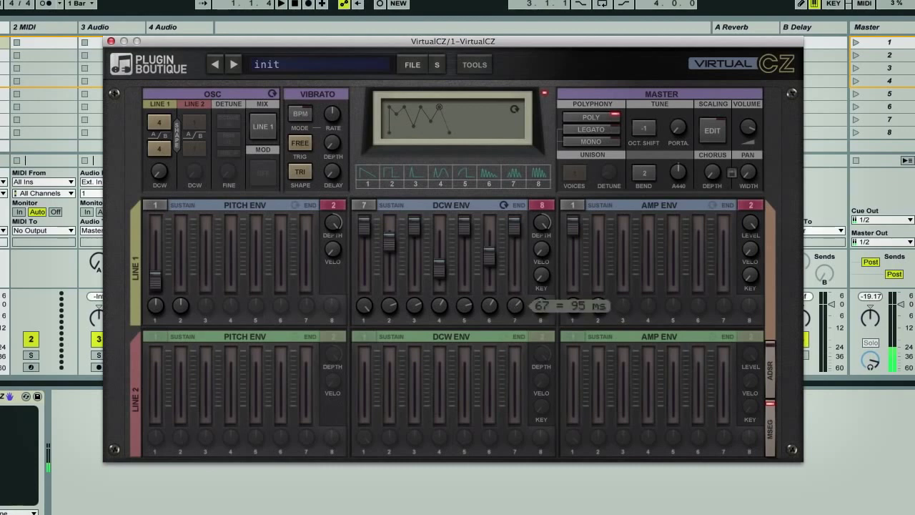
pyautogui.moveTo(514, 305); pyautogui.dragTo(490, 327)
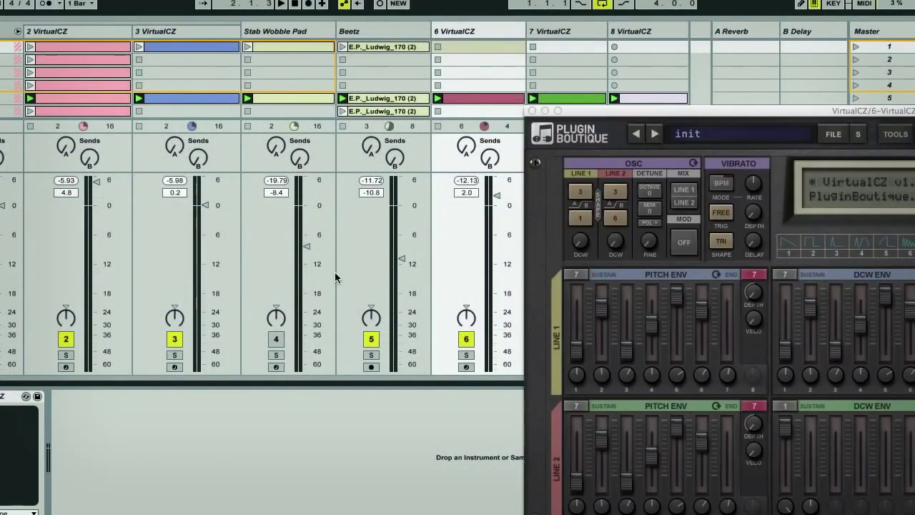
# Step: Center the VirtualCZ window, solo track 6, and raise the Line 2 amp level to 15
pyautogui.moveTo(691, 112); pyautogui.dragTo(300, 55)
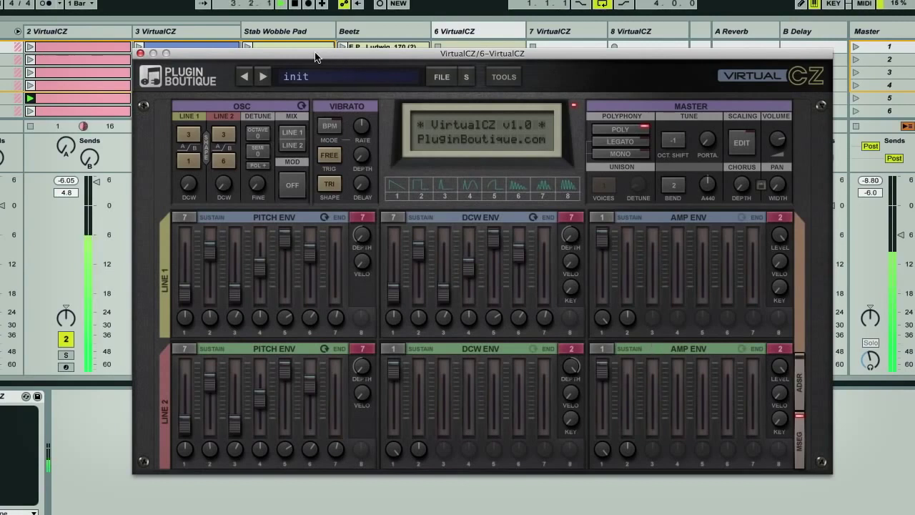
pyautogui.moveTo(316, 56); pyautogui.dragTo(290, 58)
pyautogui.click(466, 355)
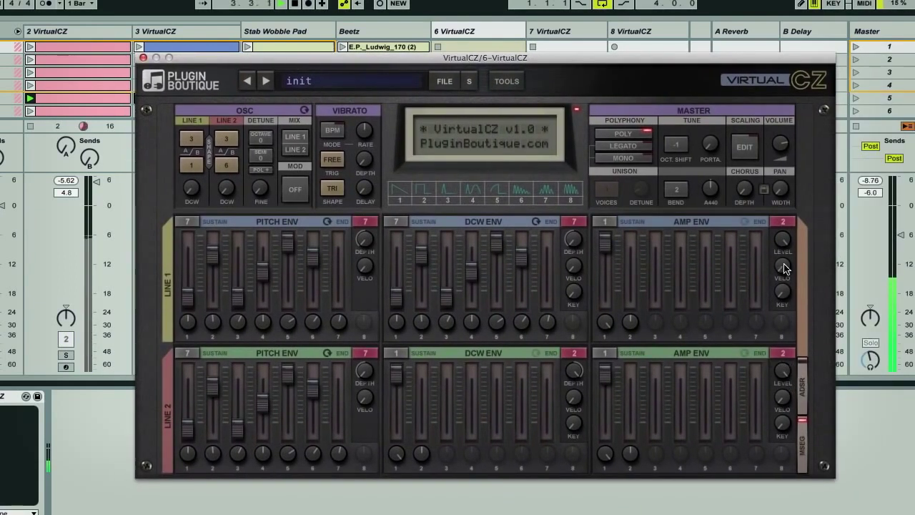
pyautogui.click(783, 239)
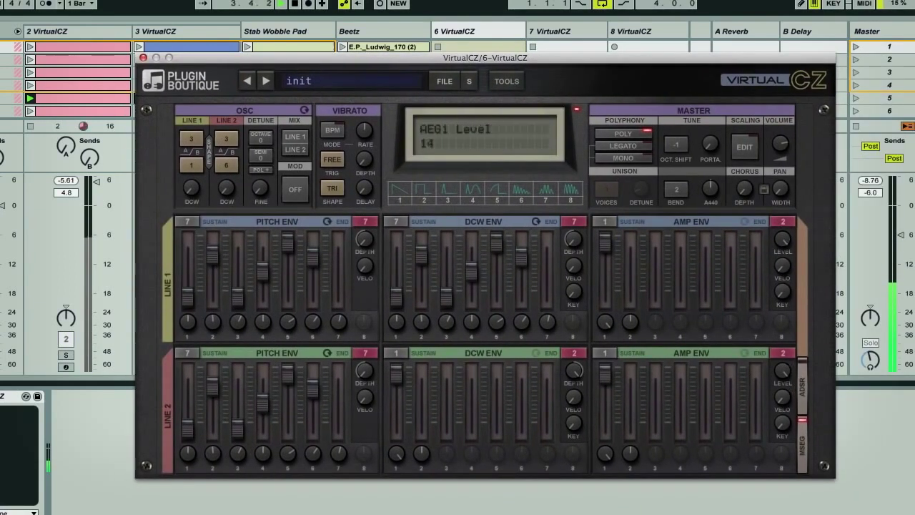
pyautogui.click(782, 371)
pyautogui.moveTo(784, 421); pyautogui.dragTo(784, 389)
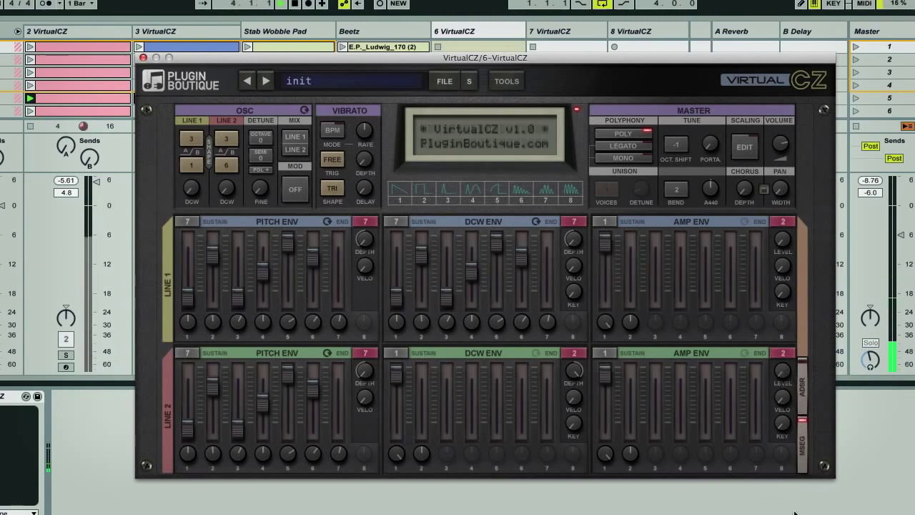
# Step: Turn the Line 1 DCW envelope depth up to 100% and reposition the VirtualCZ window
pyautogui.moveTo(779, 235)
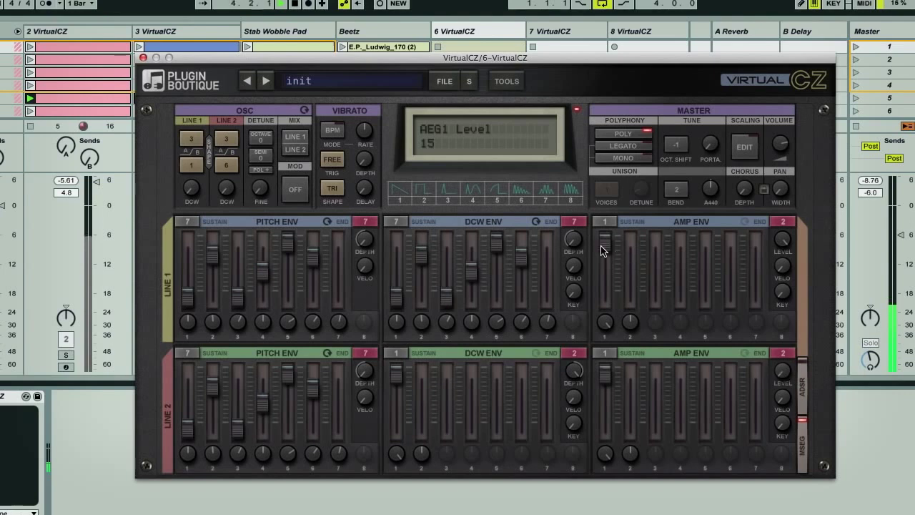
pyautogui.click(573, 240)
pyautogui.moveTo(573, 240); pyautogui.dragTo(573, 184)
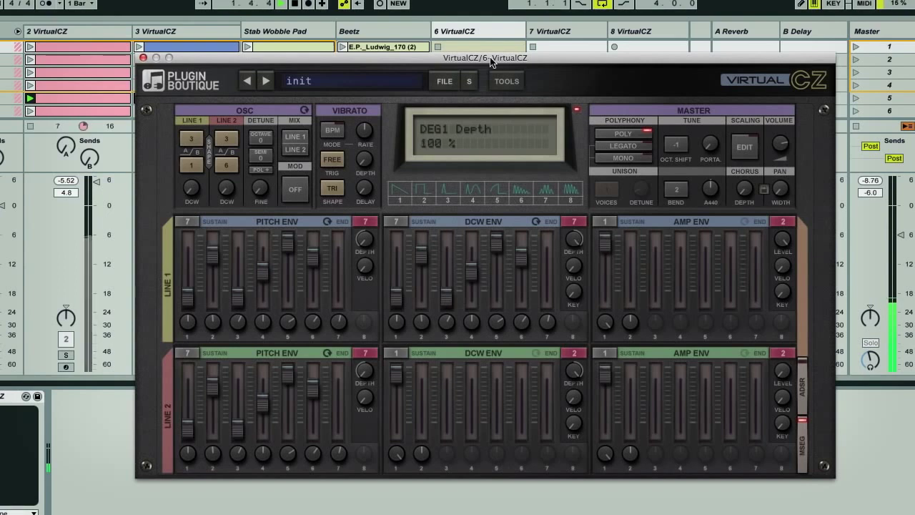
pyautogui.moveTo(490, 62); pyautogui.dragTo(914, 126)
pyautogui.click(763, 82)
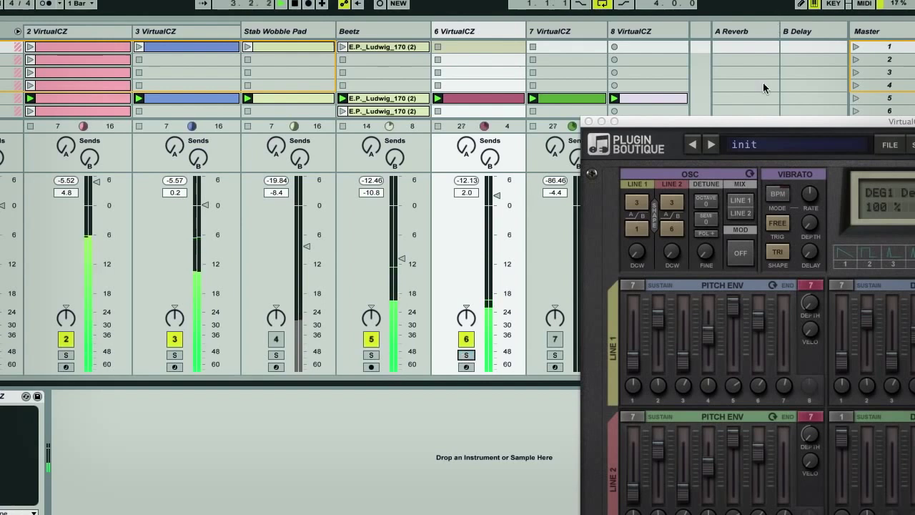
pyautogui.moveTo(747, 121); pyautogui.dragTo(370, 51)
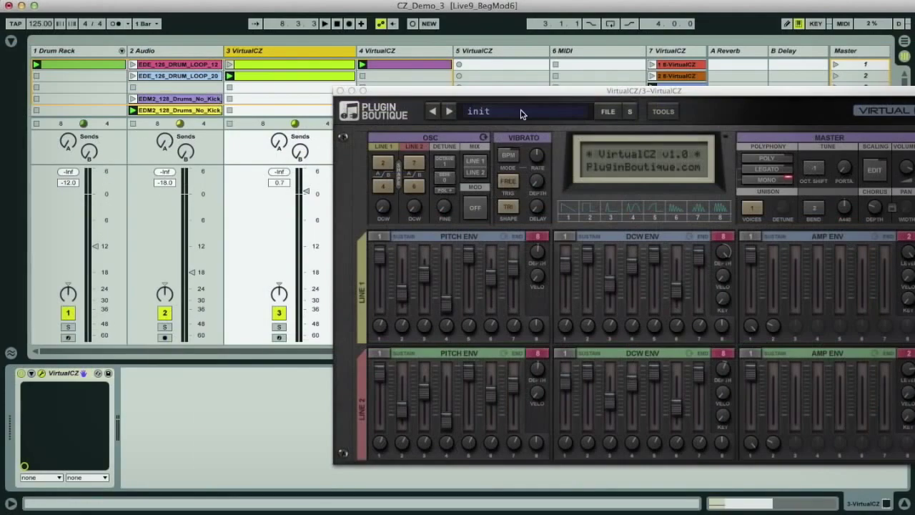
pyautogui.moveTo(523, 100); pyautogui.dragTo(446, 90)
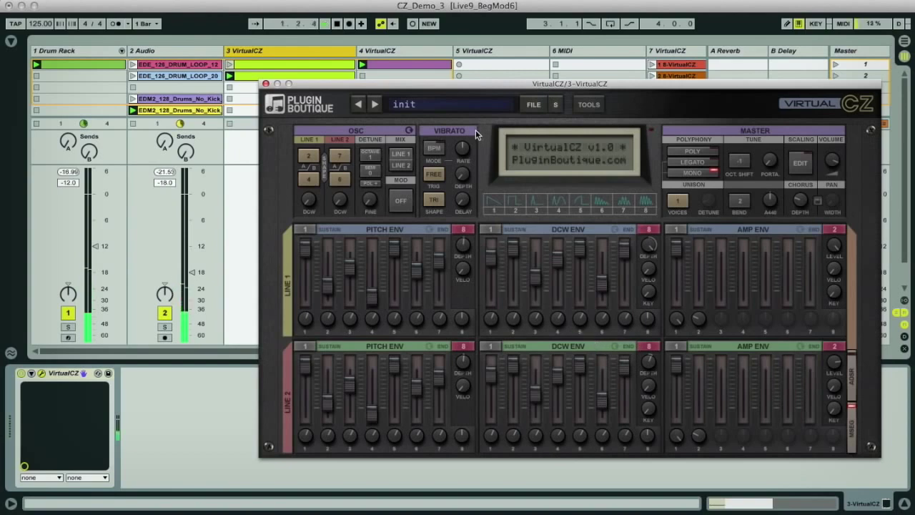
# Step: Lower Line 1 DCW stages 2–7: stage 2 to 28, stage 4 to 26, stage 6 to 58, stage 7 to 61
pyautogui.moveTo(407, 87)
pyautogui.mouseDown()
pyautogui.moveTo(432, 72)
pyautogui.moveTo(456, 74)
pyautogui.moveTo(408, 76)
pyautogui.mouseUp()
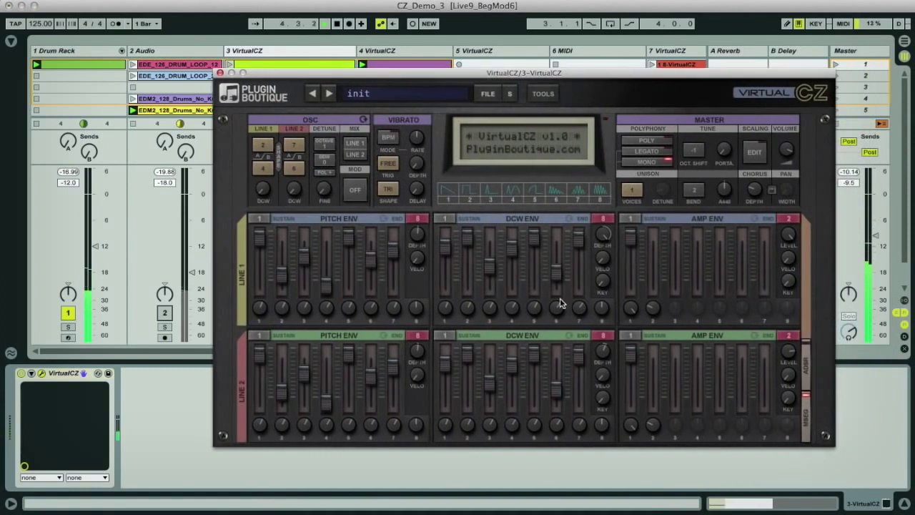
pyautogui.moveTo(466, 236); pyautogui.dragTo(467, 273)
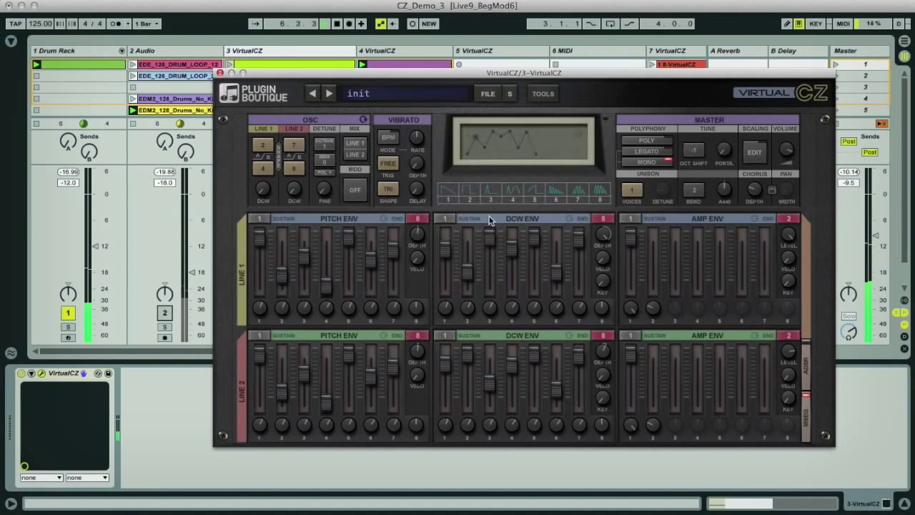
pyautogui.click(489, 237)
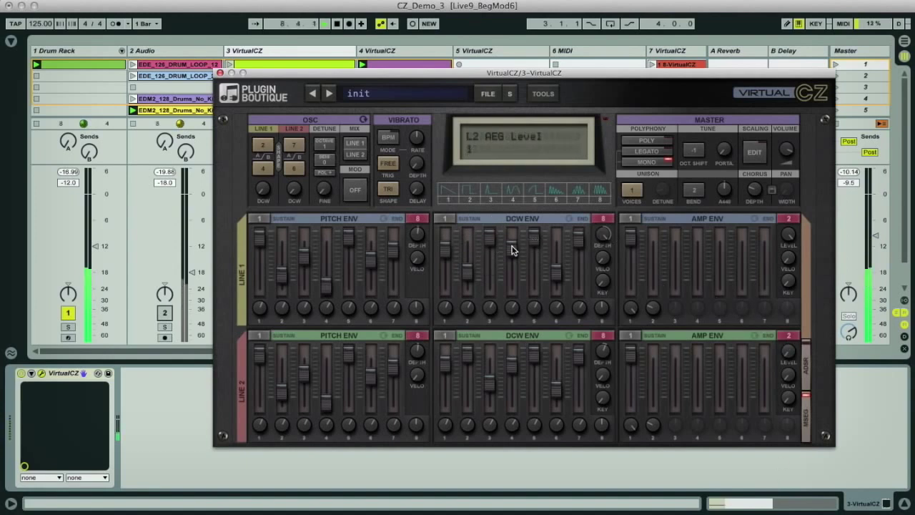
pyautogui.moveTo(511, 249); pyautogui.dragTo(518, 272)
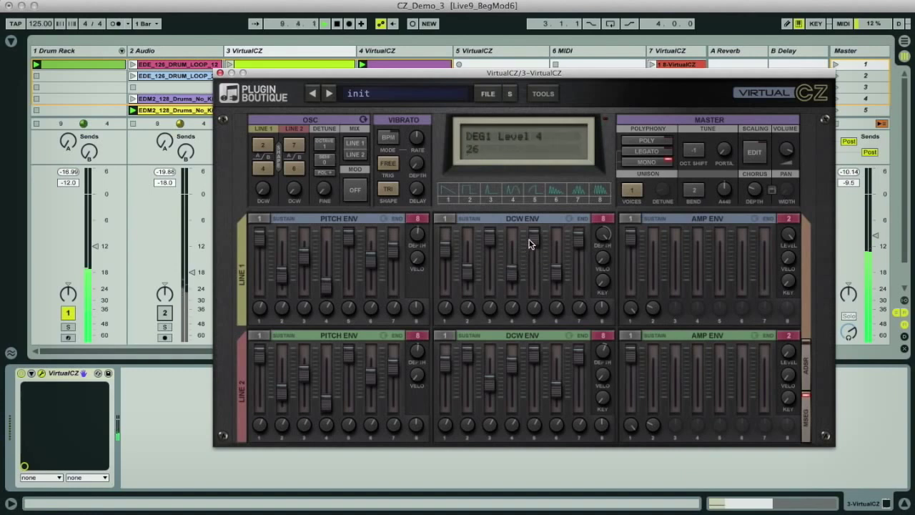
pyautogui.moveTo(533, 238); pyautogui.dragTo(538, 265)
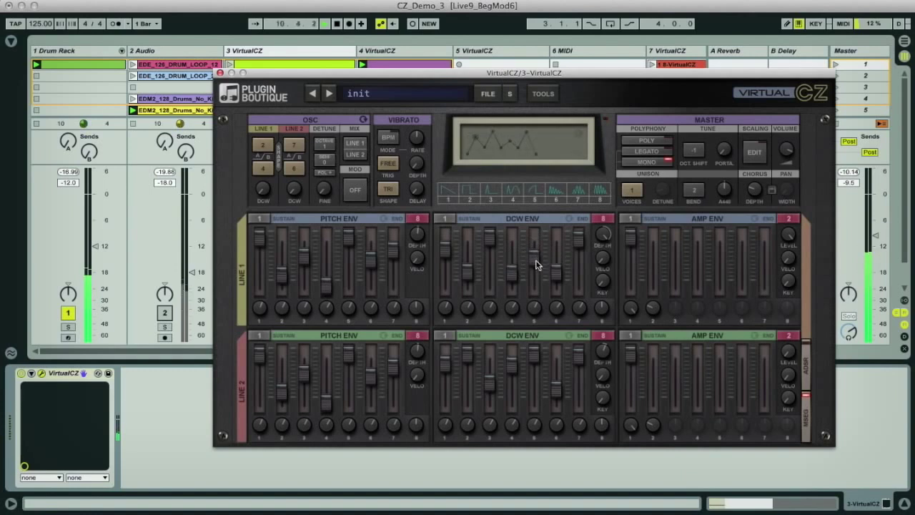
pyautogui.click(559, 260)
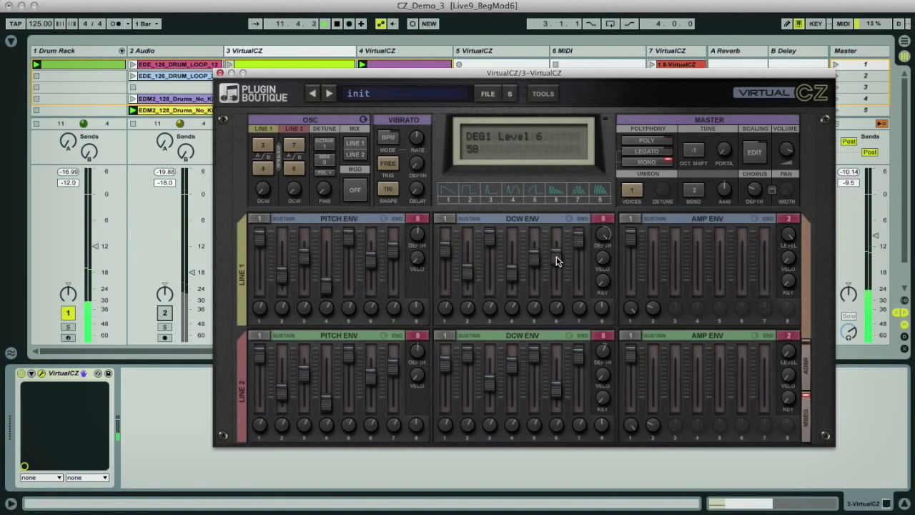
pyautogui.moveTo(559, 259); pyautogui.dragTo(559, 284)
pyautogui.moveTo(579, 245); pyautogui.dragTo(575, 262)
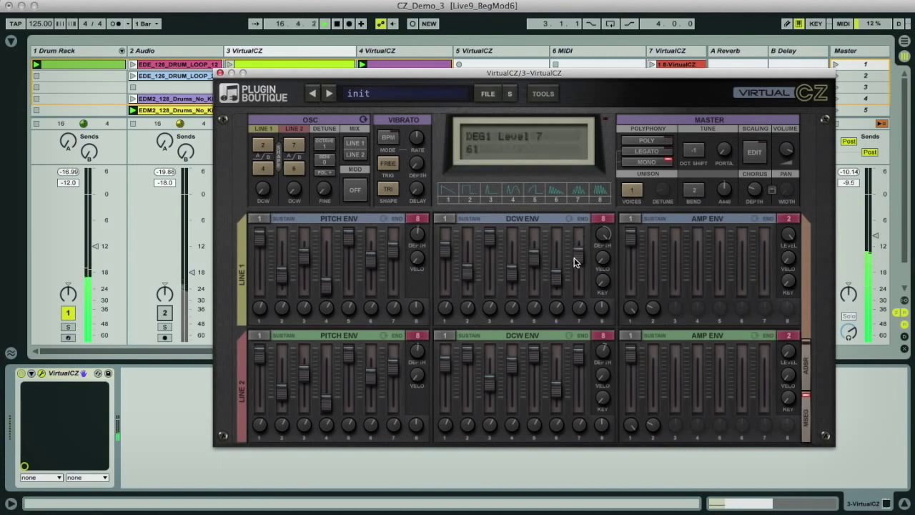
# Step: Copy line 1's DCW envelope and paste it into line 2's DCW envelope
pyautogui.click(517, 223)
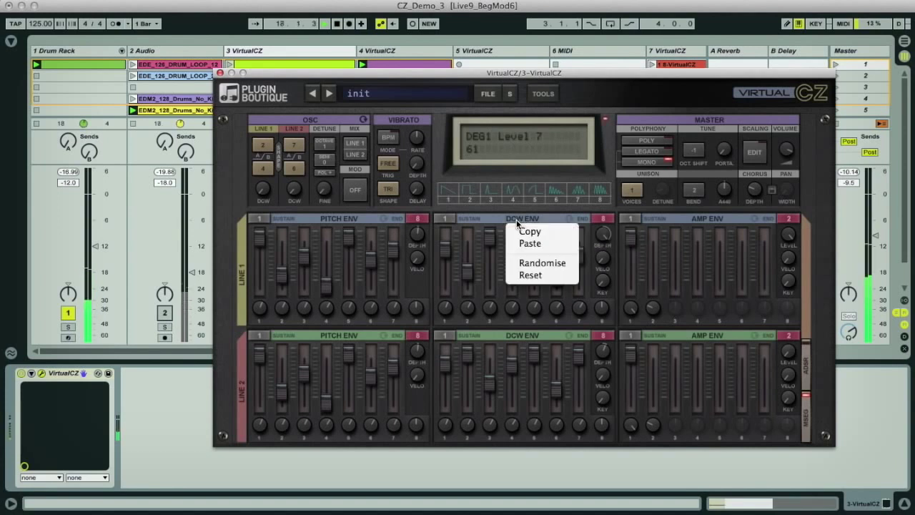
pyautogui.click(520, 228)
pyautogui.click(527, 335)
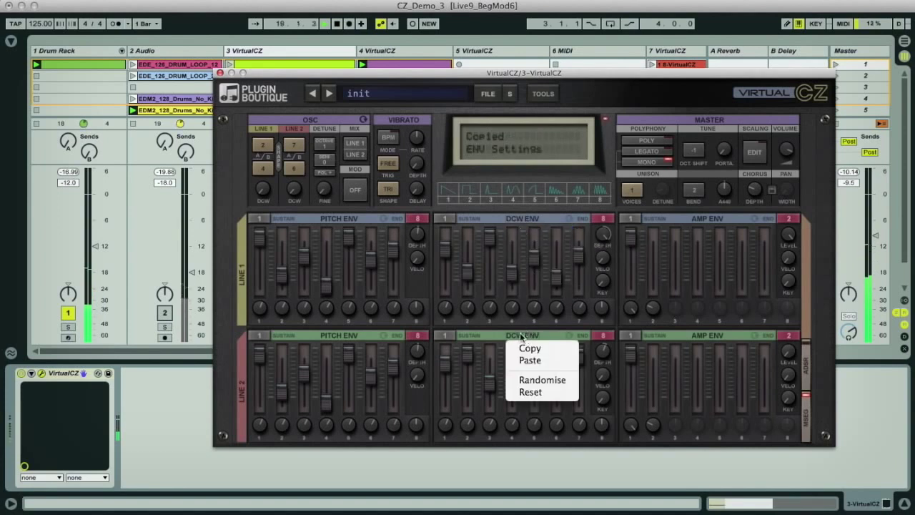
pyautogui.click(530, 362)
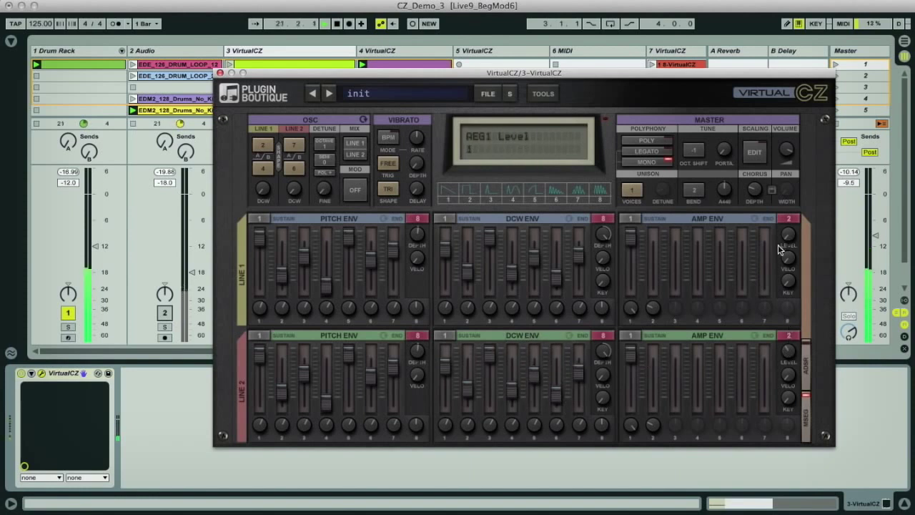
# Step: Set amp envelope levels to 15 for Line 1 and 10 for Line 2, and re-enable track 2
pyautogui.moveTo(794, 355); pyautogui.dragTo(790, 327)
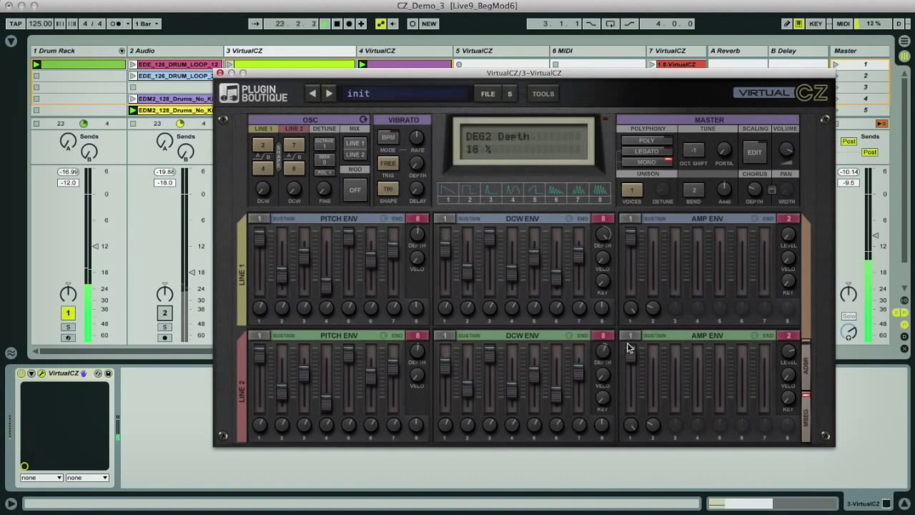
pyautogui.moveTo(789, 239); pyautogui.dragTo(788, 247)
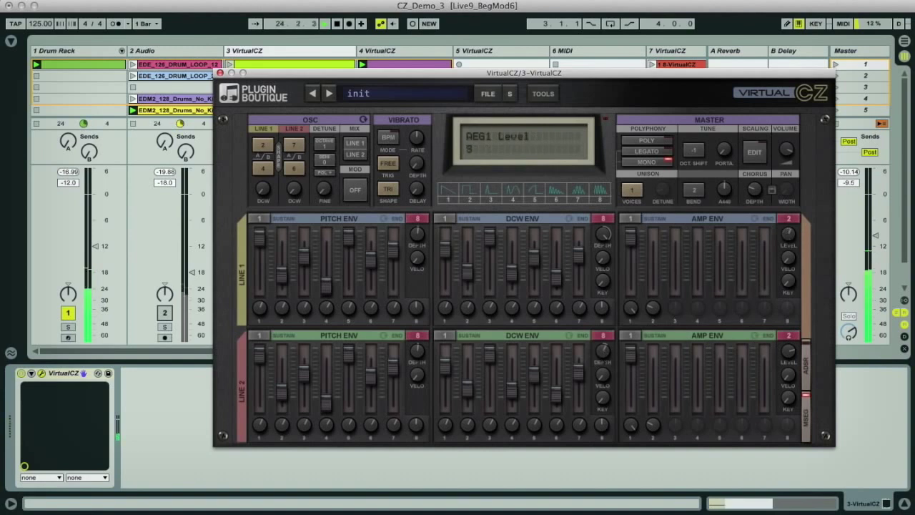
pyautogui.click(164, 312)
pyautogui.click(784, 364)
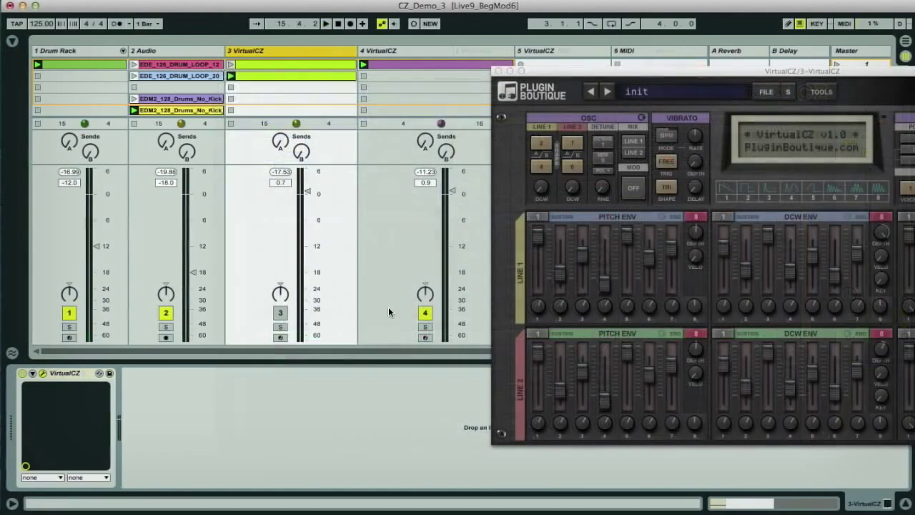
# Step: Open track 4's VirtualCZ window, move it into place, and listen with Solo on, then off
pyautogui.click(405, 51)
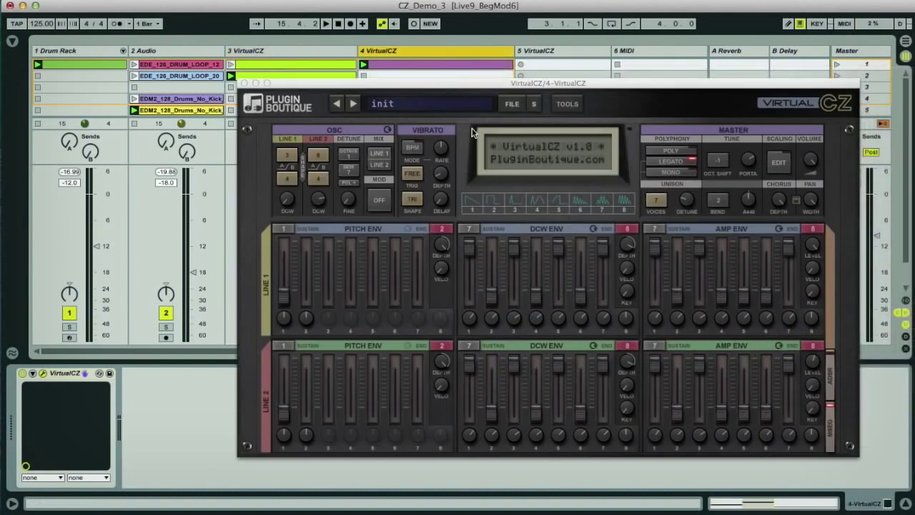
pyautogui.moveTo(410, 89); pyautogui.dragTo(645, 76)
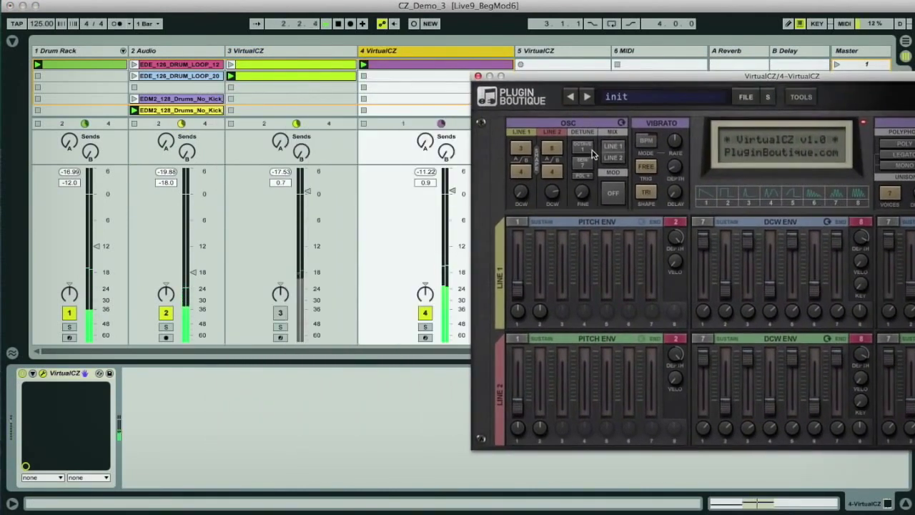
pyautogui.click(426, 326)
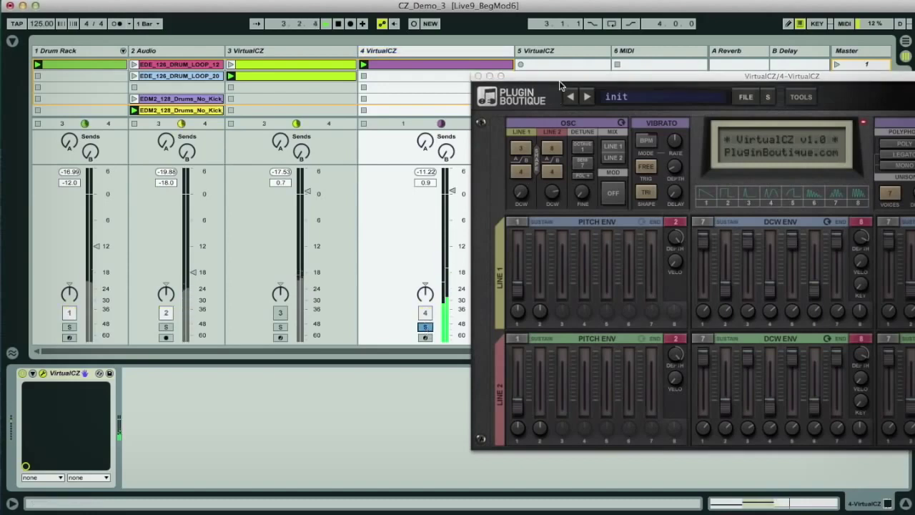
pyautogui.moveTo(558, 73); pyautogui.dragTo(561, 60)
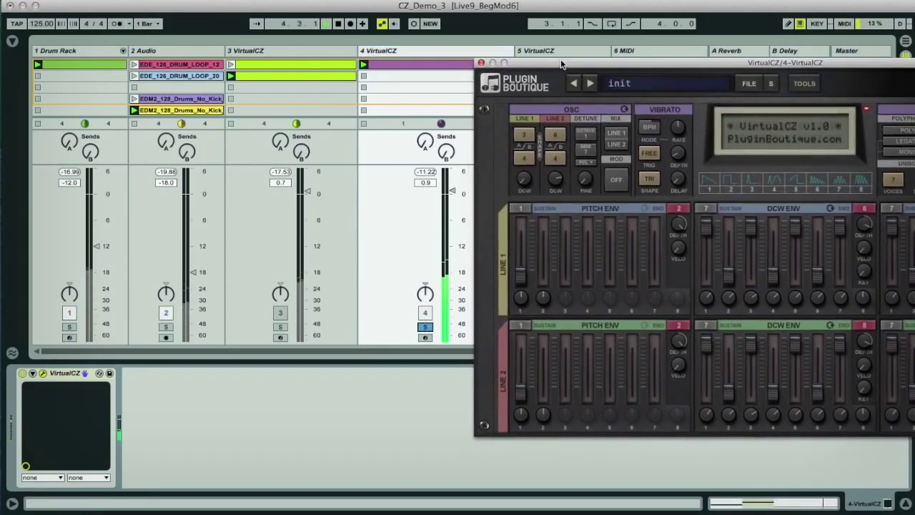
pyautogui.click(425, 327)
pyautogui.moveTo(571, 66); pyautogui.dragTo(336, 56)
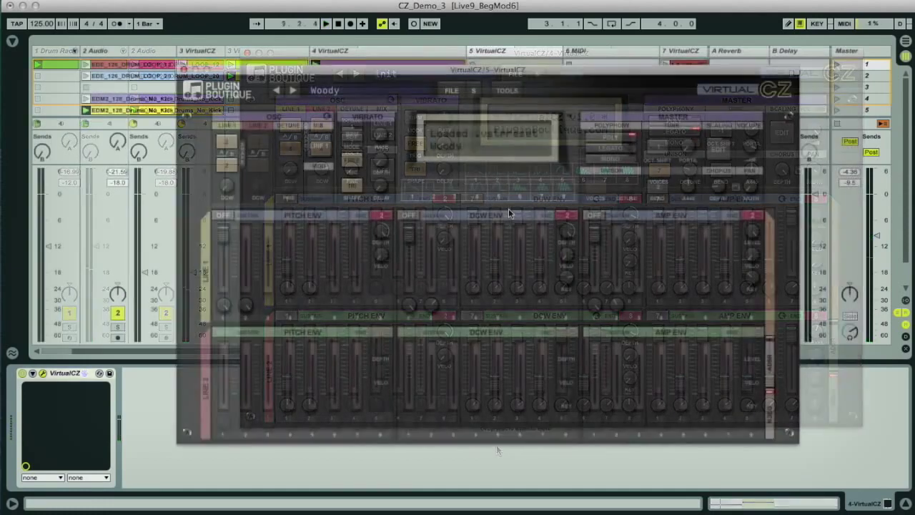
# Step: Load the RecordScratch VST3 preset from the FX folder into VirtualCZ
pyautogui.click(452, 90)
pyautogui.moveTo(458, 138)
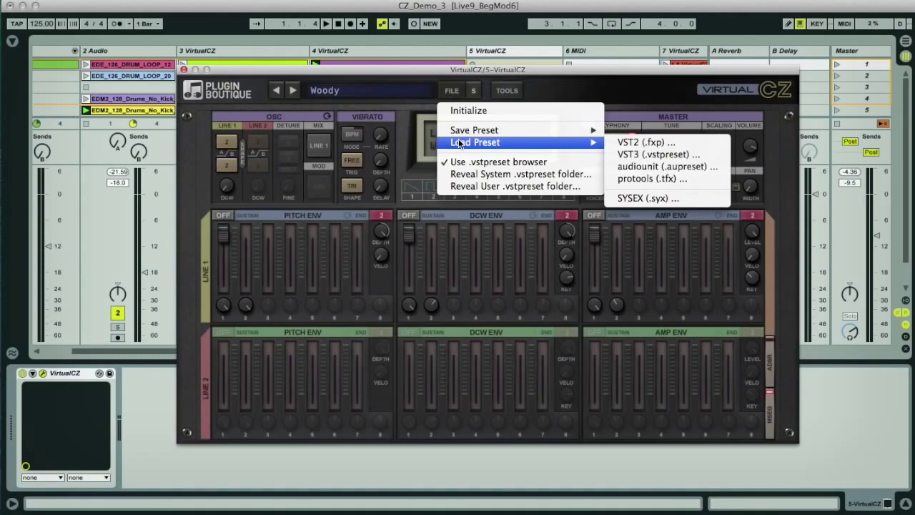
pyautogui.click(701, 155)
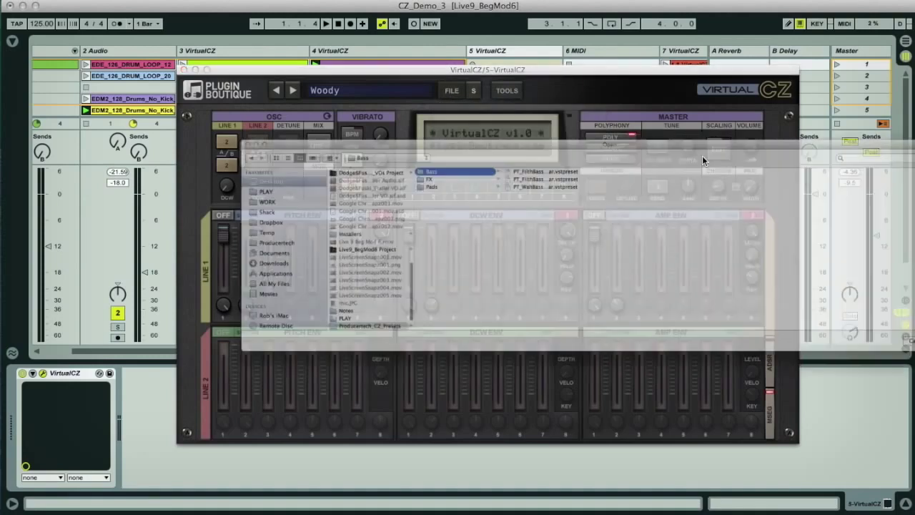
pyautogui.click(339, 146)
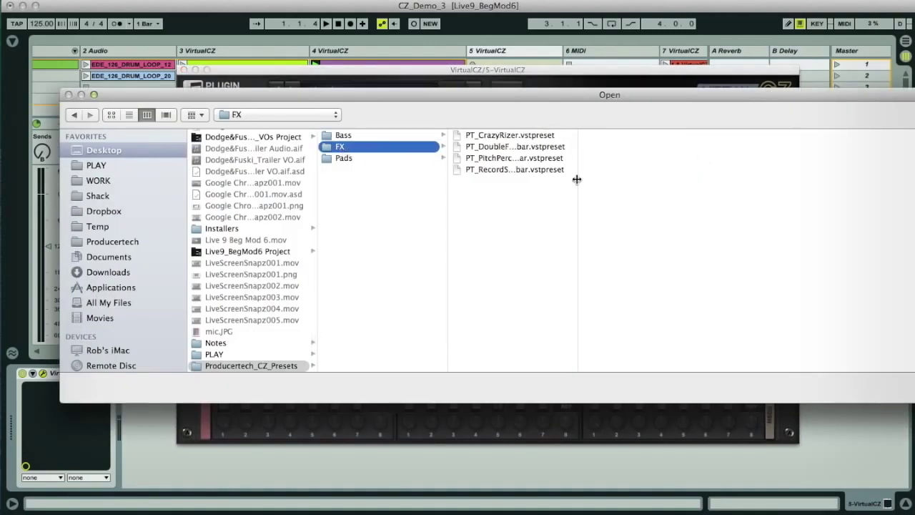
pyautogui.moveTo(578, 180); pyautogui.dragTo(642, 180)
pyautogui.doubleClick(515, 169)
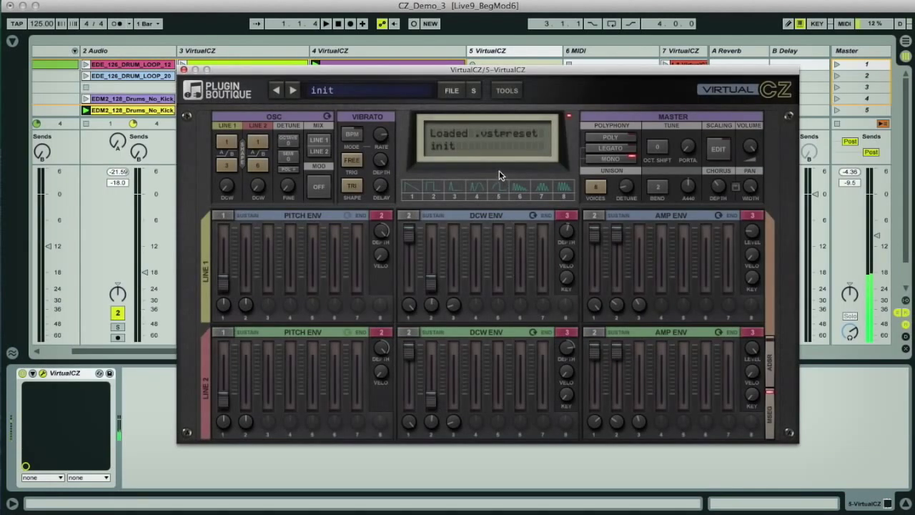
# Step: Load the PT_LushPad VST3 preset from the Pads folder
pyautogui.click(451, 90)
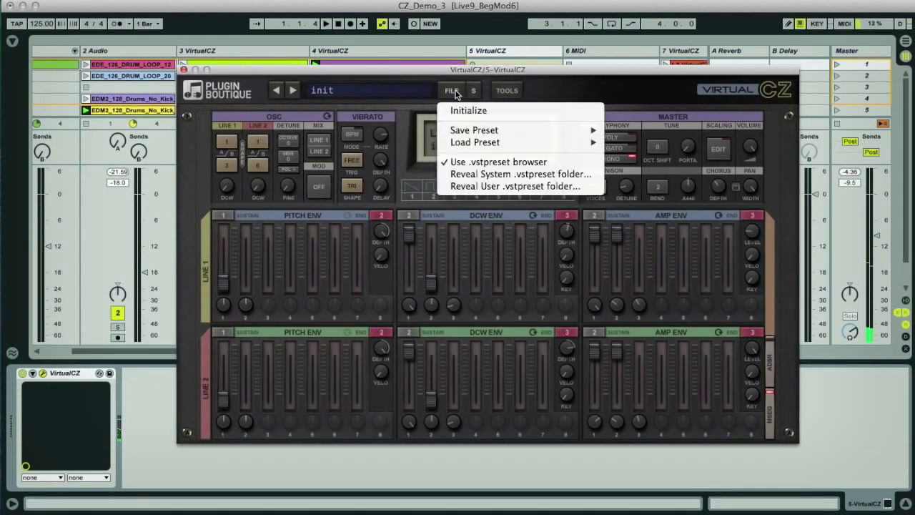
pyautogui.moveTo(472, 143)
pyautogui.click(624, 152)
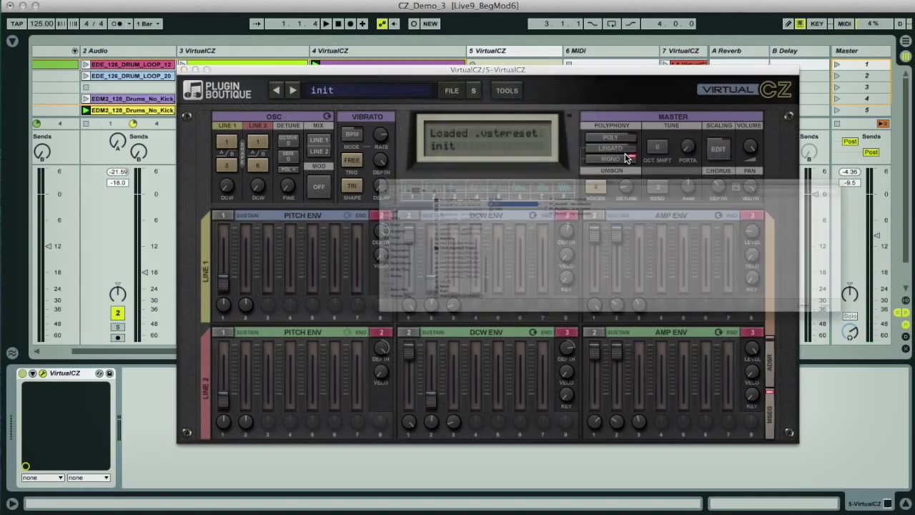
pyautogui.click(349, 157)
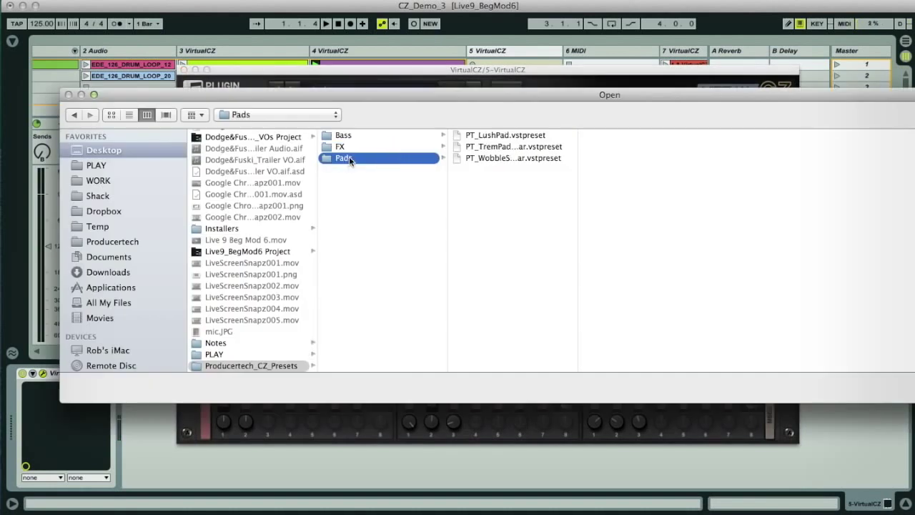
pyautogui.doubleClick(485, 134)
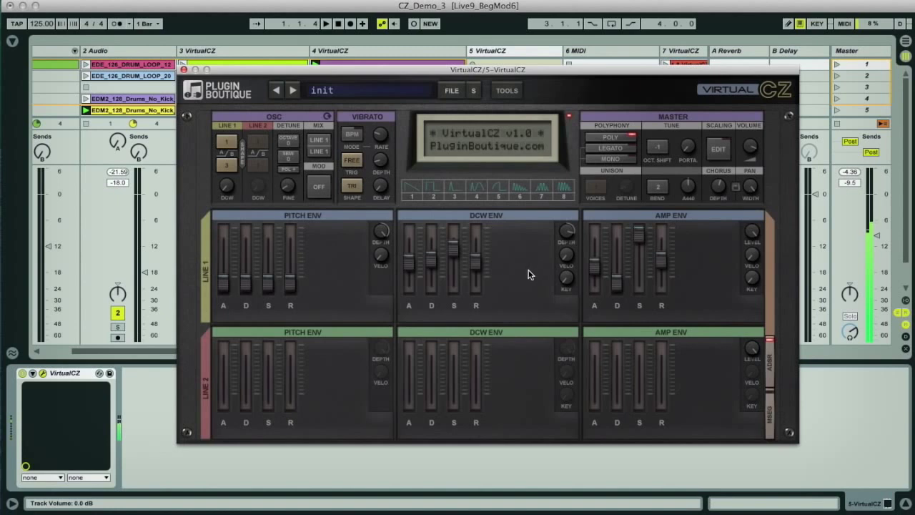
# Step: Load the first bass preset from the Bass folder
pyautogui.click(452, 91)
pyautogui.moveTo(472, 142)
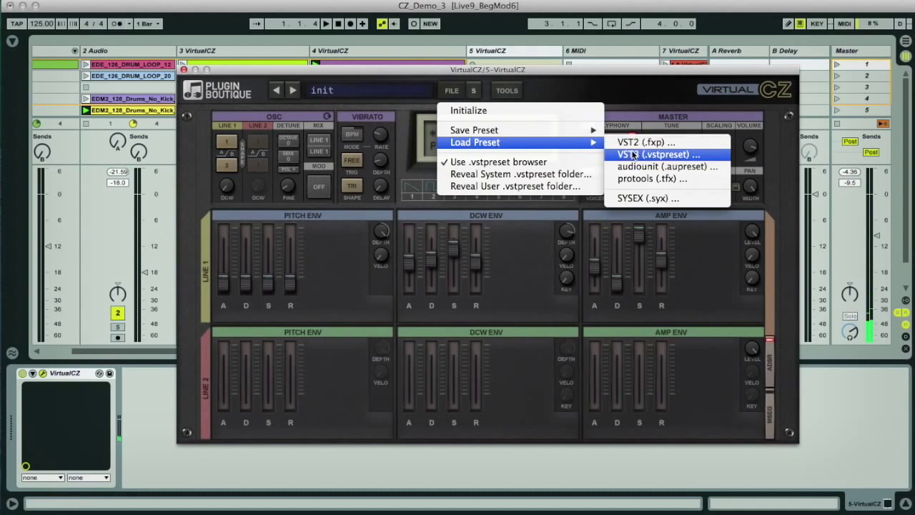
pyautogui.click(632, 154)
pyautogui.click(379, 134)
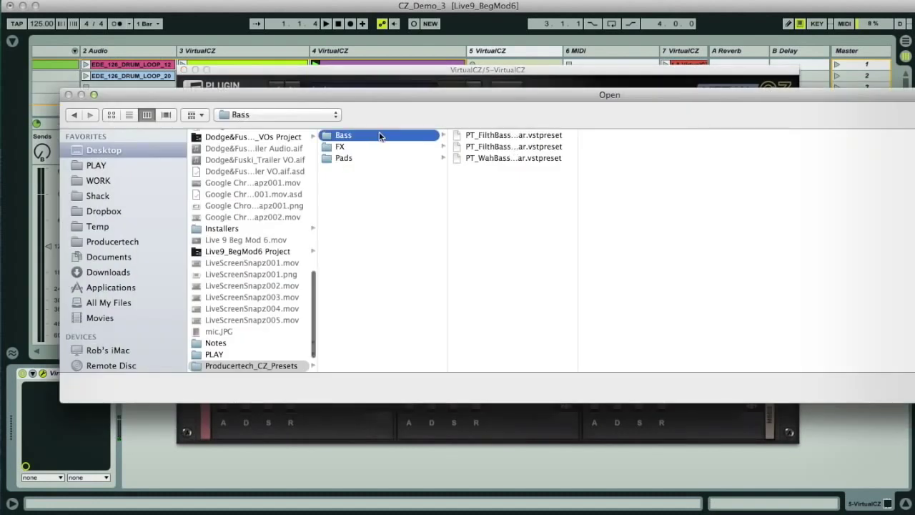
pyautogui.doubleClick(508, 134)
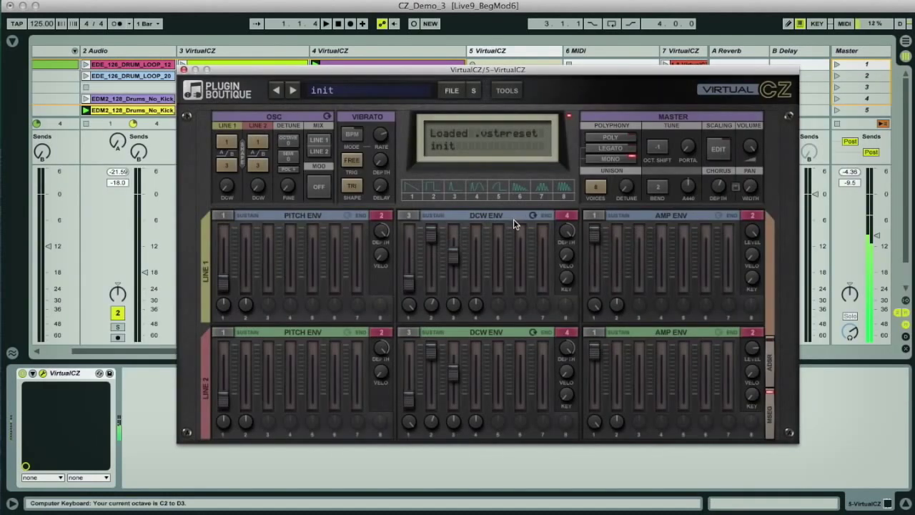